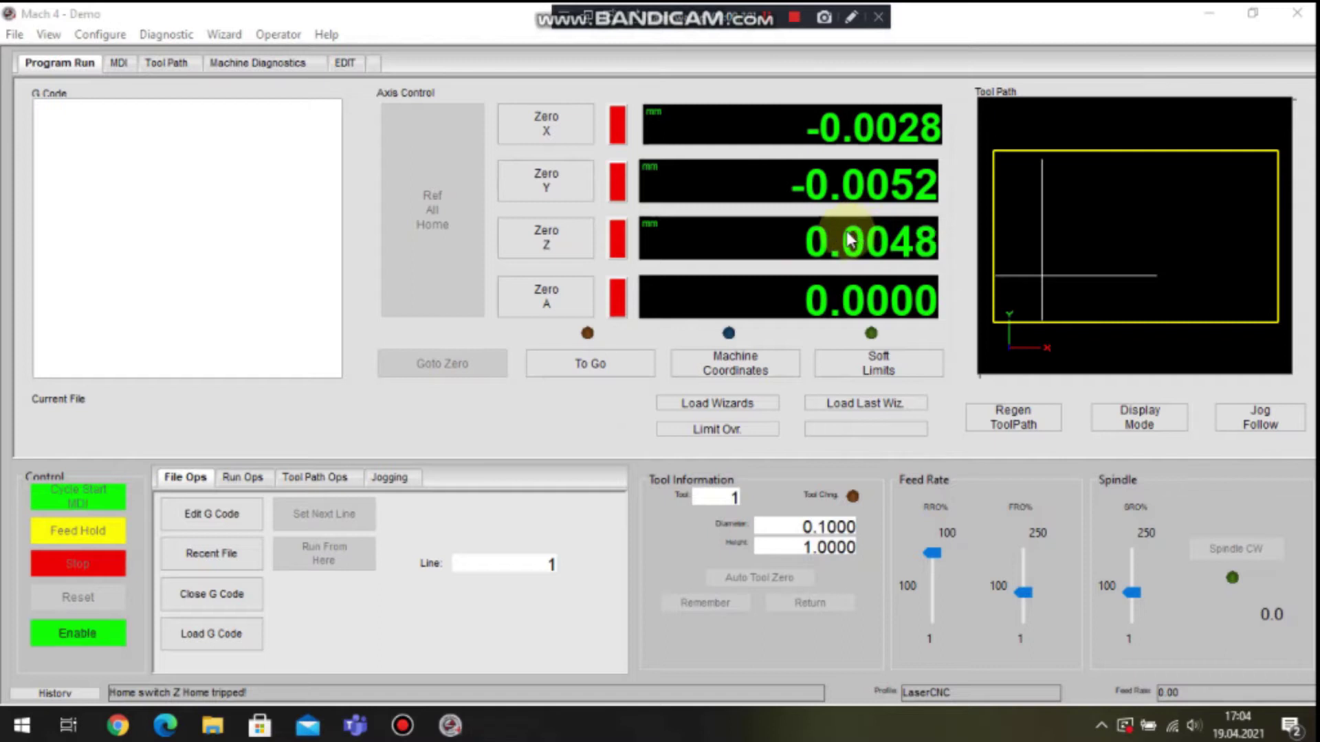
Jog Y up and down with the arrow keys until it reads 1.9886 mm, leaving X and Z unchanged
{"action": "key", "text": "Up"}
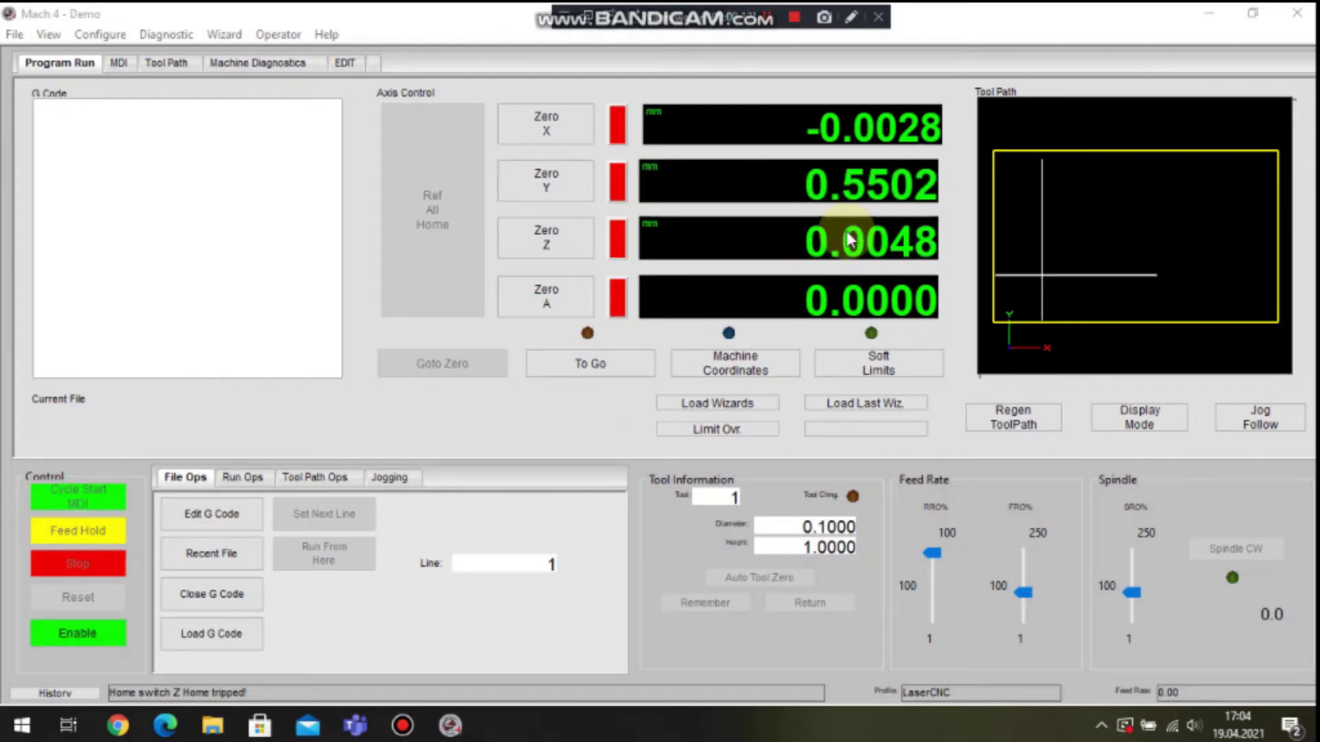
{"action": "key", "text": "Down"}
{"action": "key", "text": "Up"}
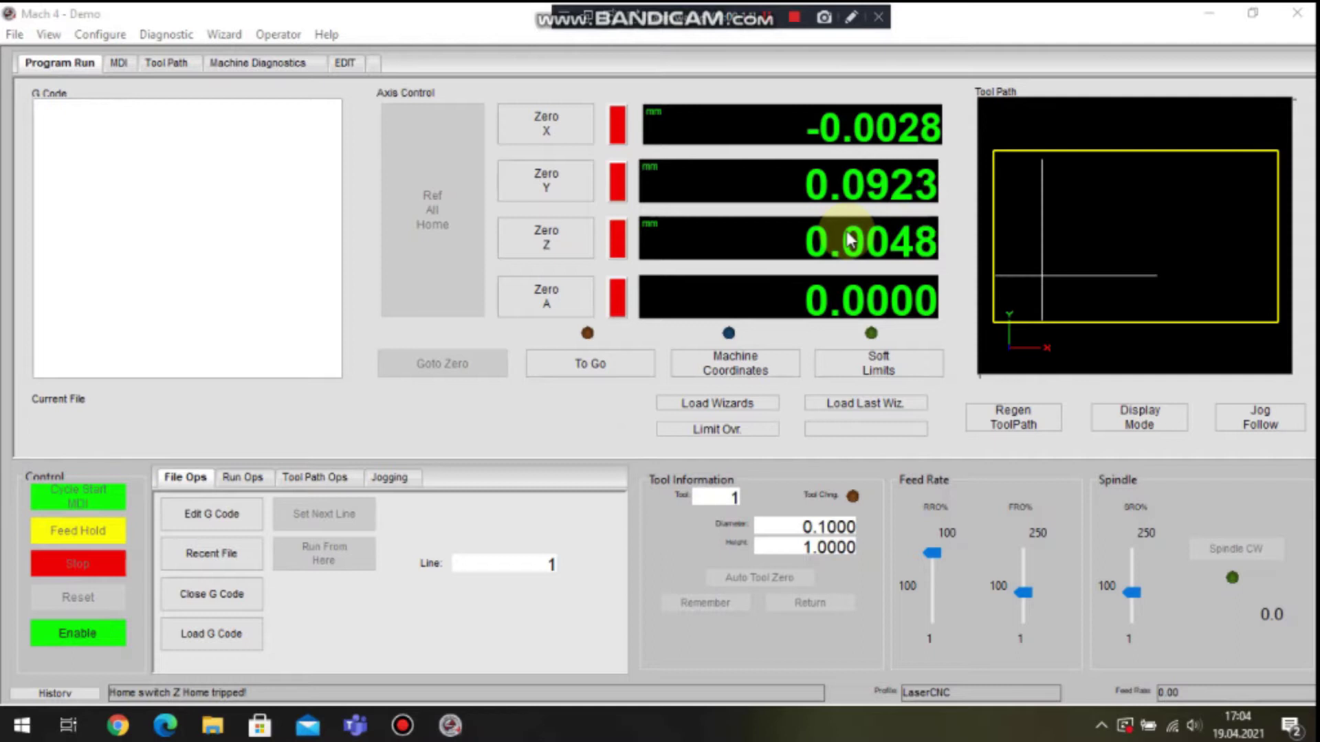
{"action": "key", "text": "Up"}
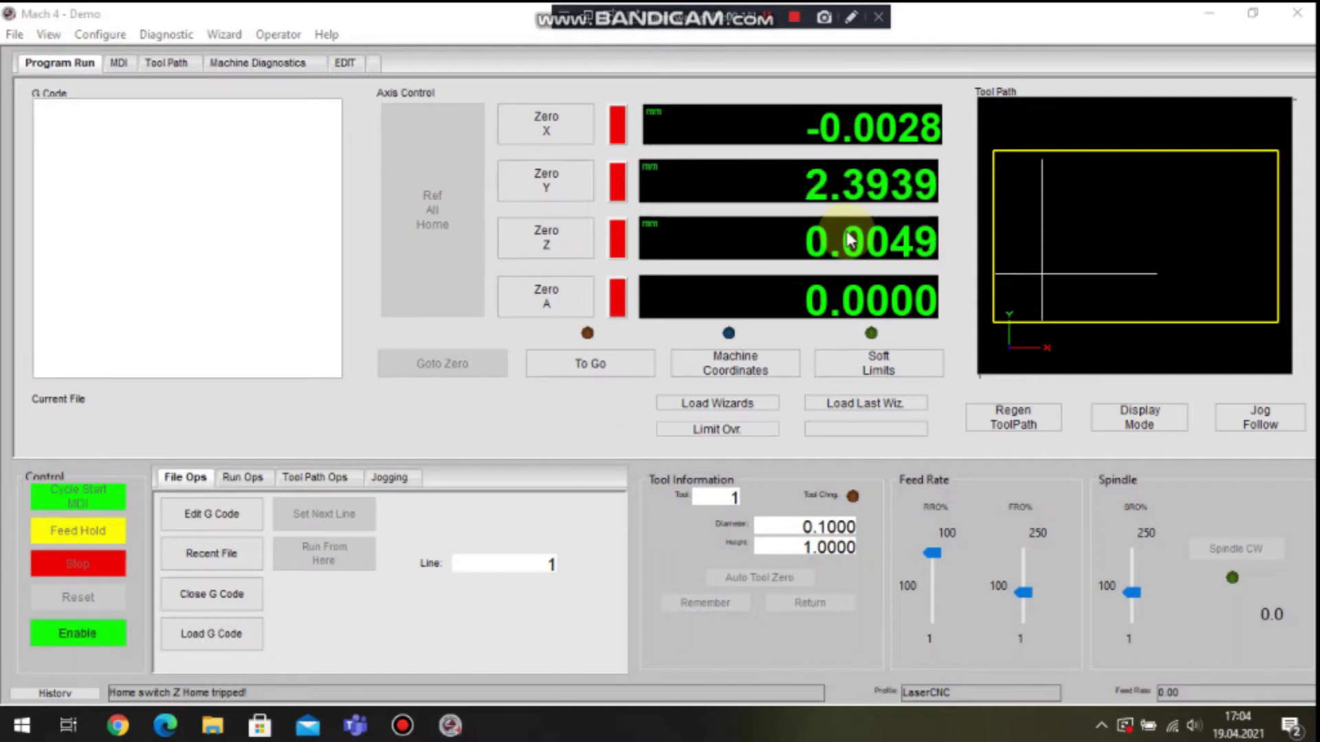
{"action": "key", "text": "Down"}
{"action": "key", "text": "Up"}
{"action": "key", "text": "Down"}
{"action": "key", "text": "Up"}
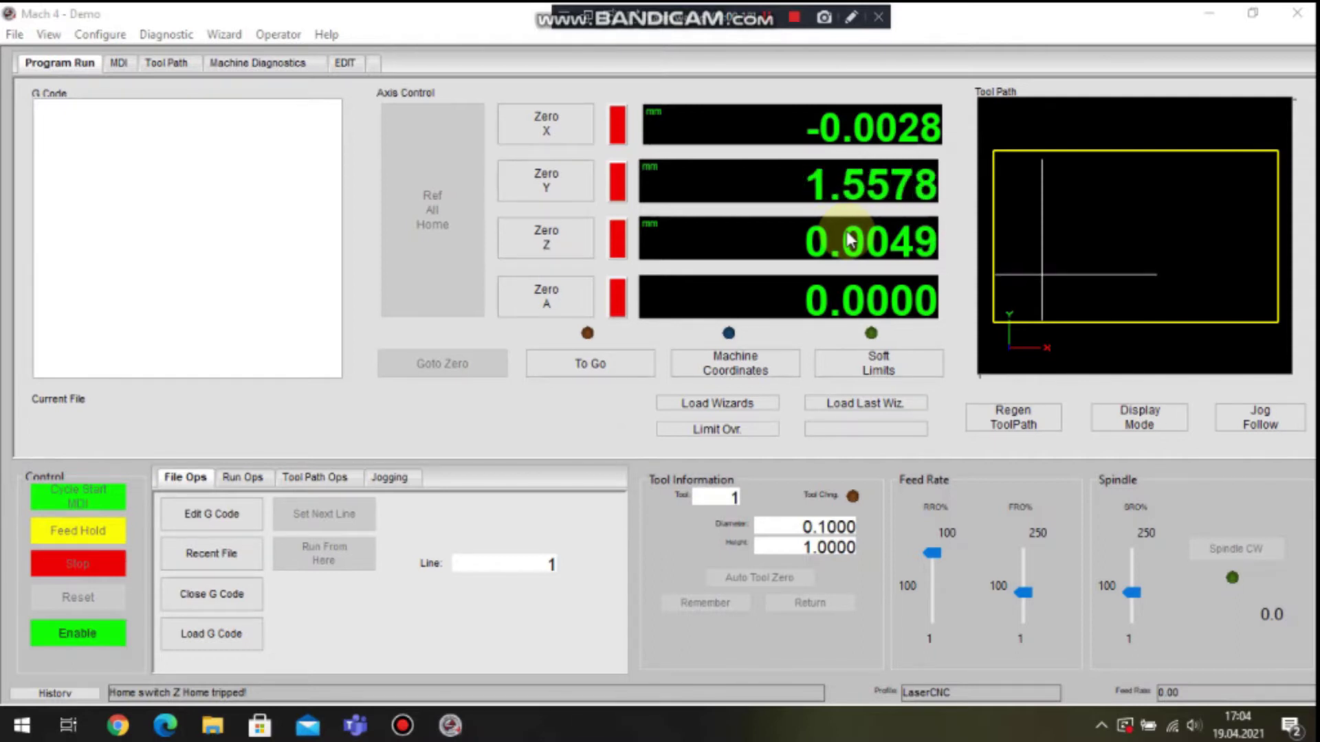
{"action": "key", "text": "Up"}
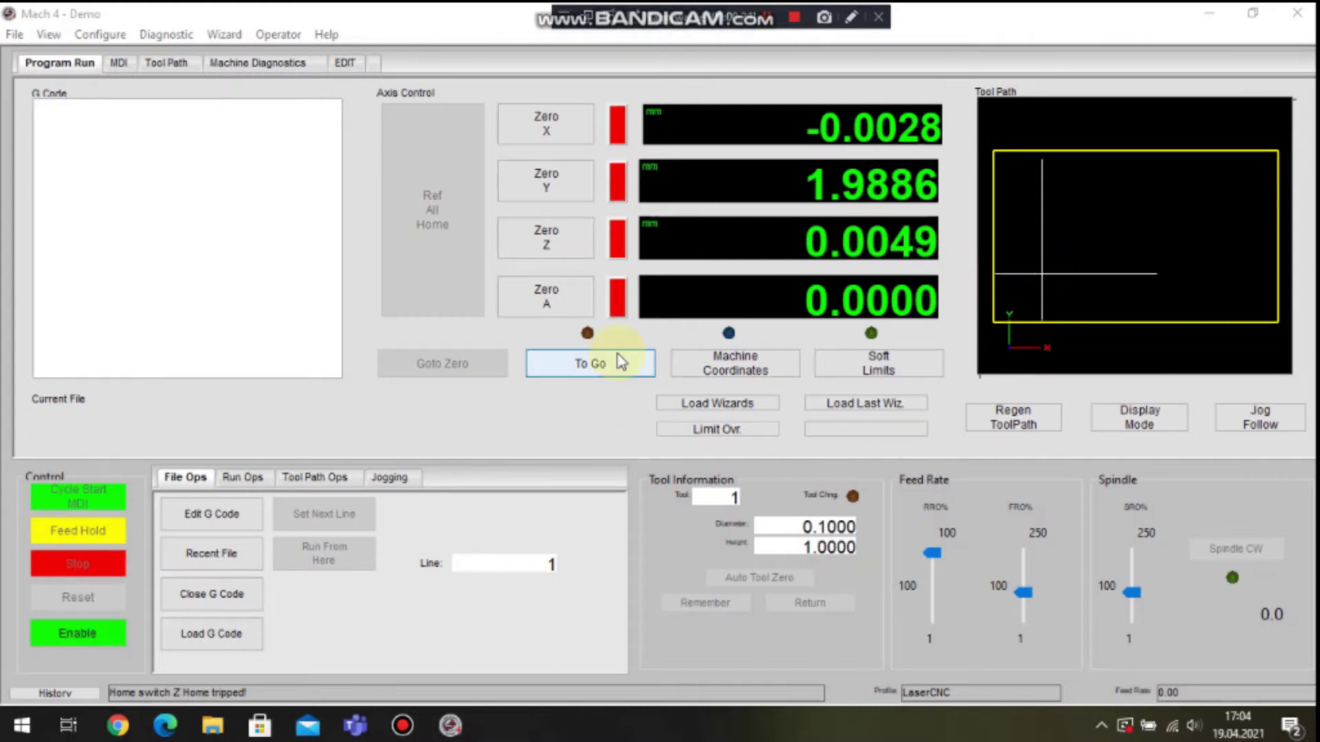
Show the Control Configuration Axis Mapping, with X, Y, Z on Motor0, Motor1, Motor2
{"action": "left_click", "coordinate": [103, 34]}
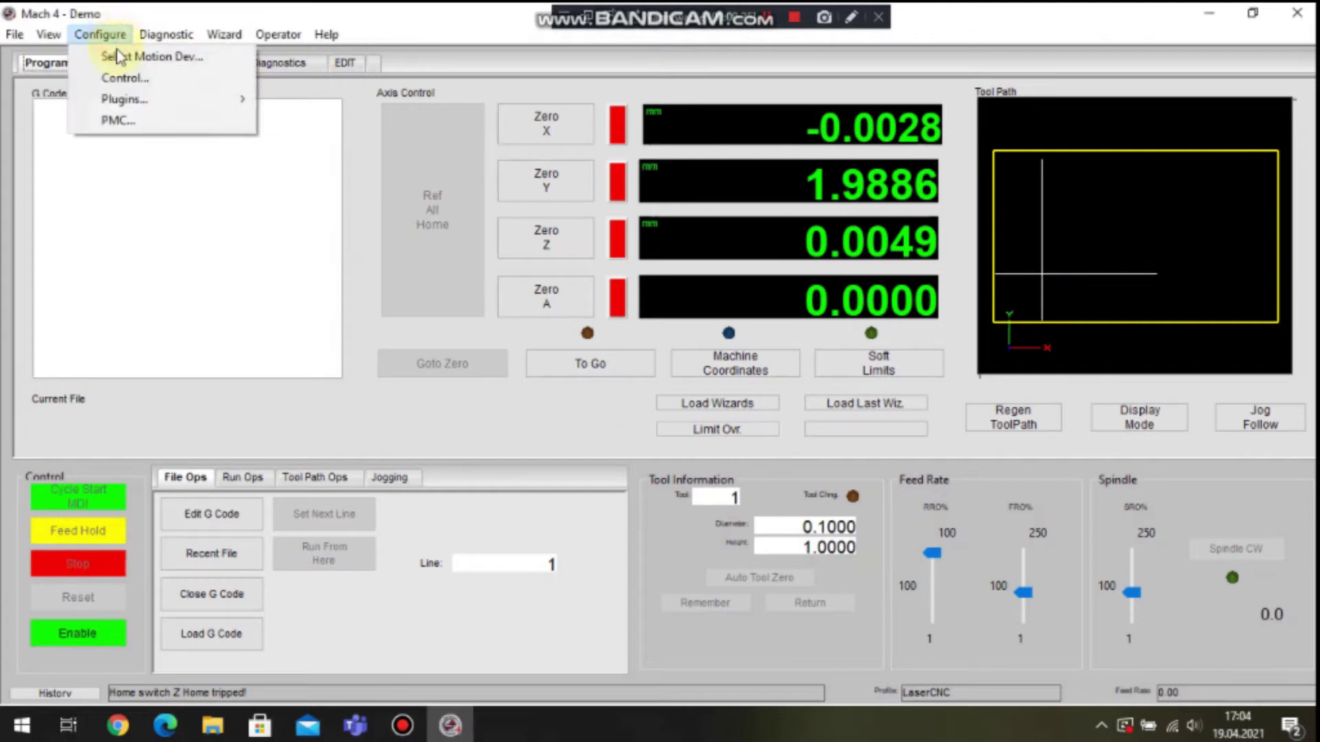
{"action": "mouse_move", "coordinate": [137, 103]}
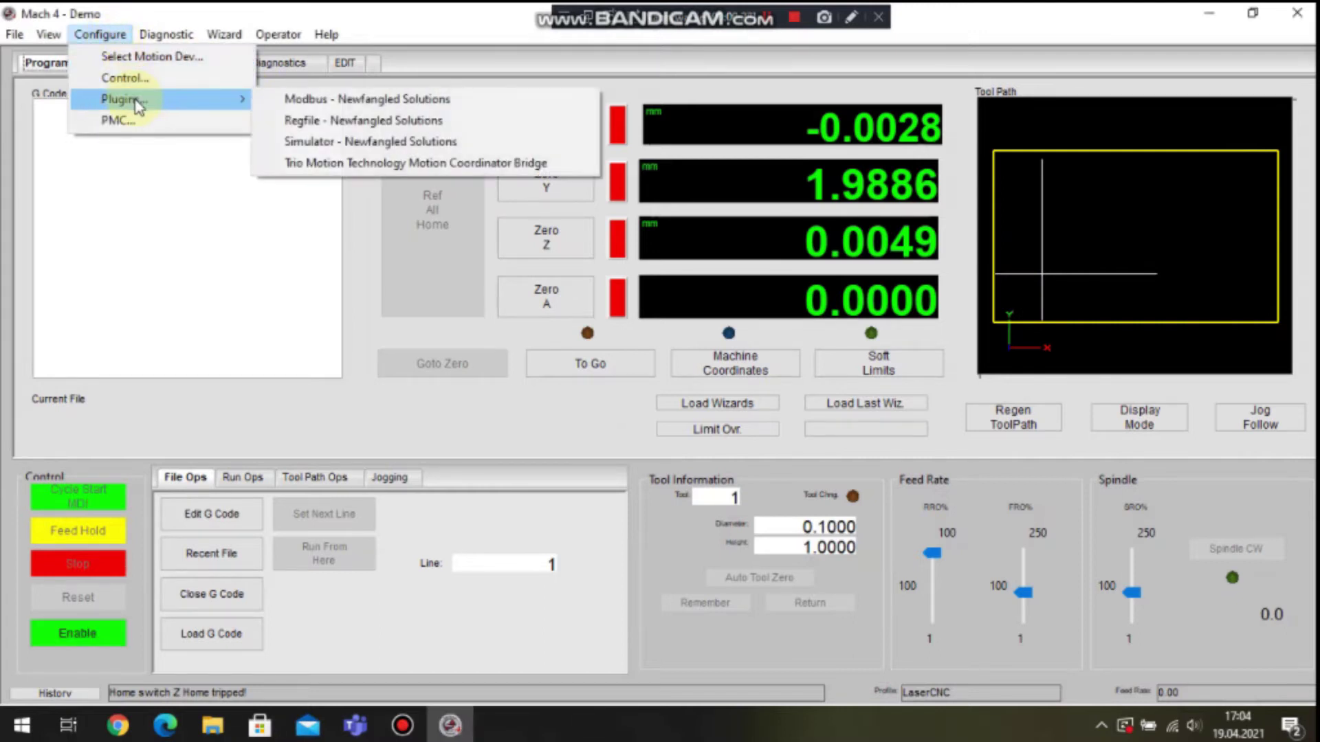
{"action": "left_click", "coordinate": [377, 131]}
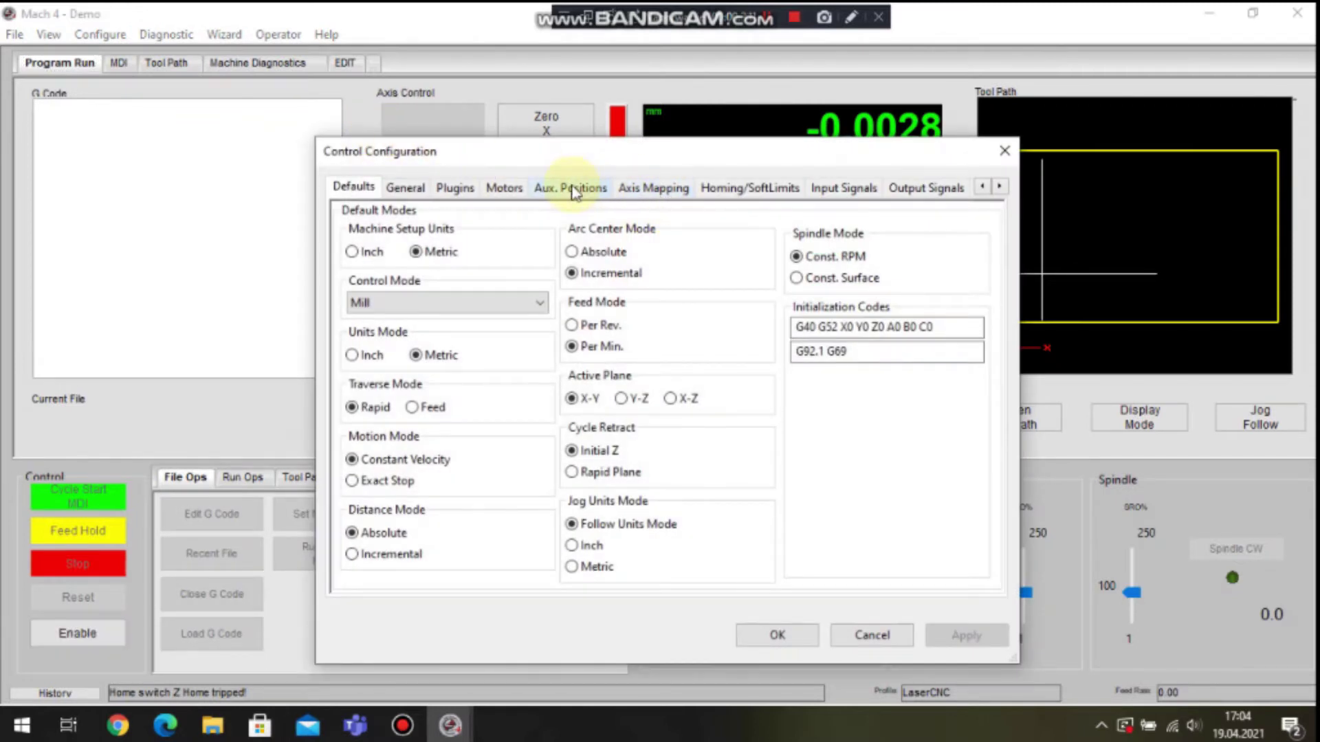
{"action": "left_click", "coordinate": [642, 189]}
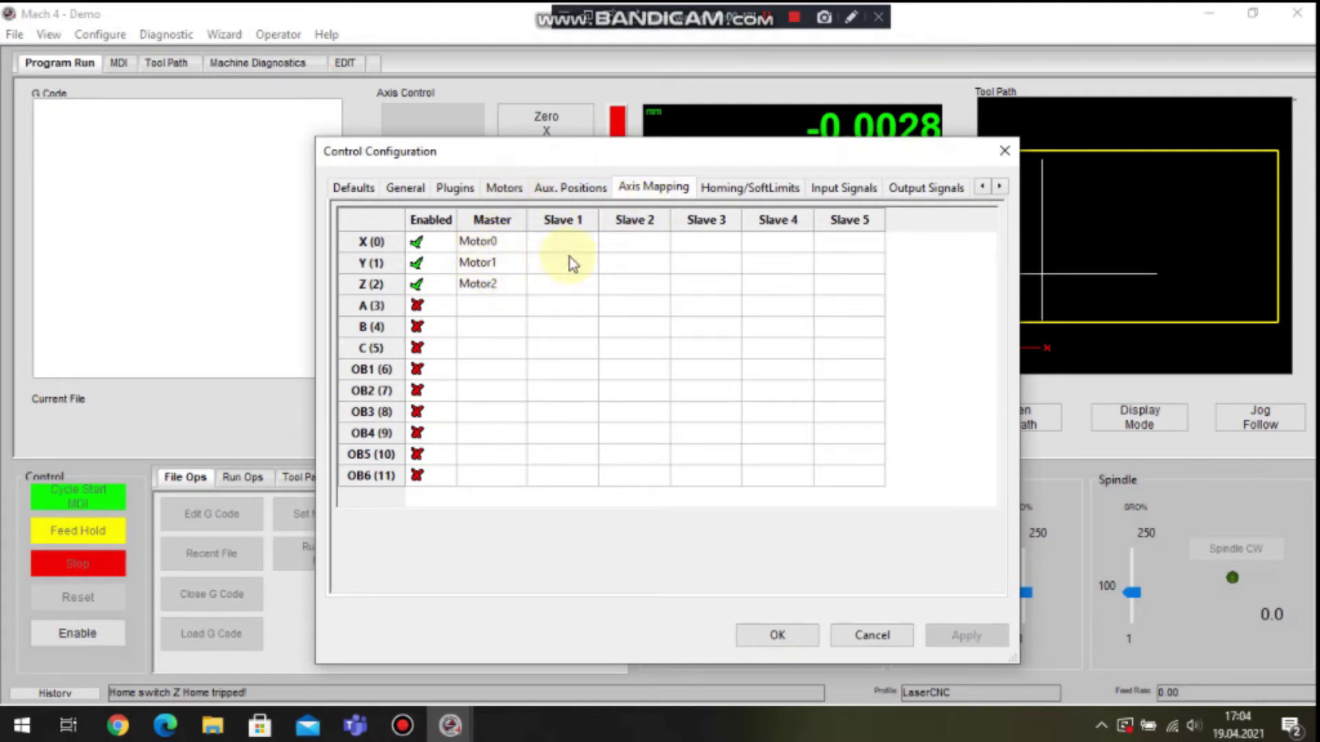
Inspect Motor0 (velocity 12000), Motor1 and Motor2, then show soft limits X -2–310, Y -2–188, Z -56–1
{"action": "left_click", "coordinate": [502, 190]}
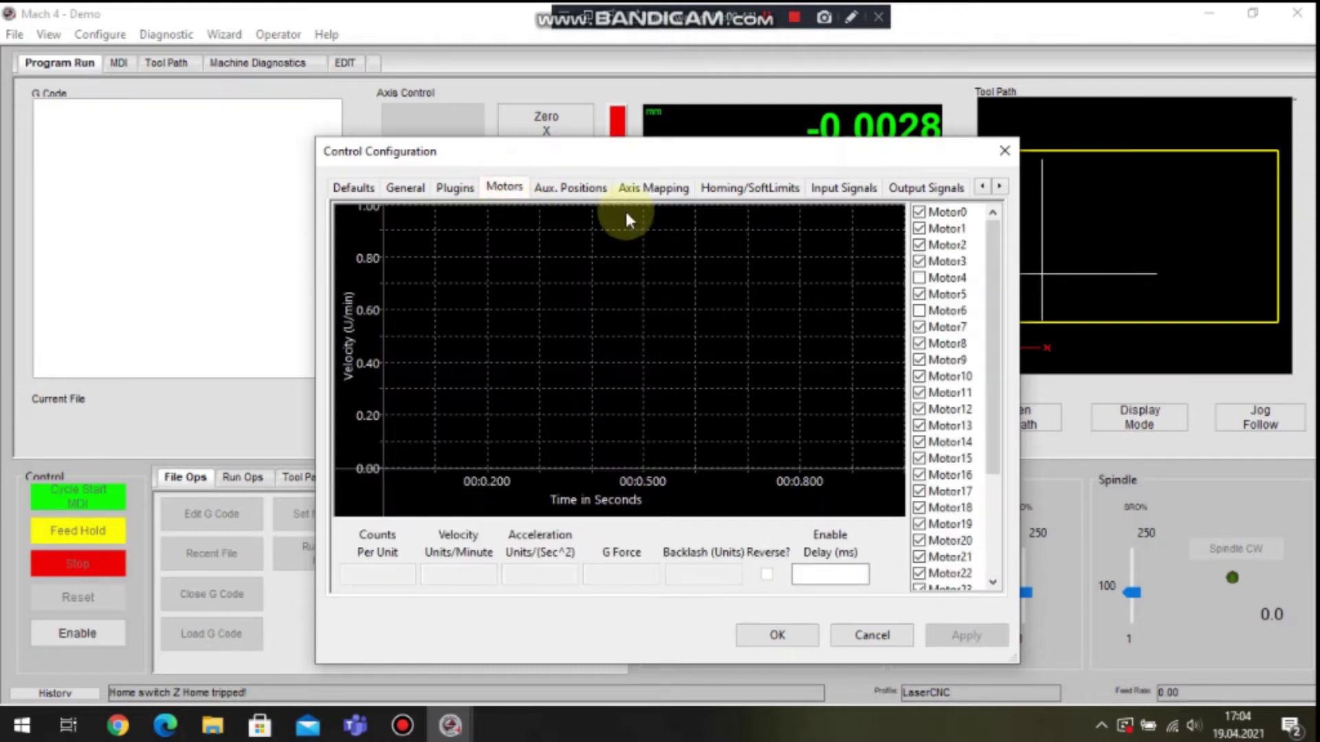
{"action": "left_click", "coordinate": [954, 213]}
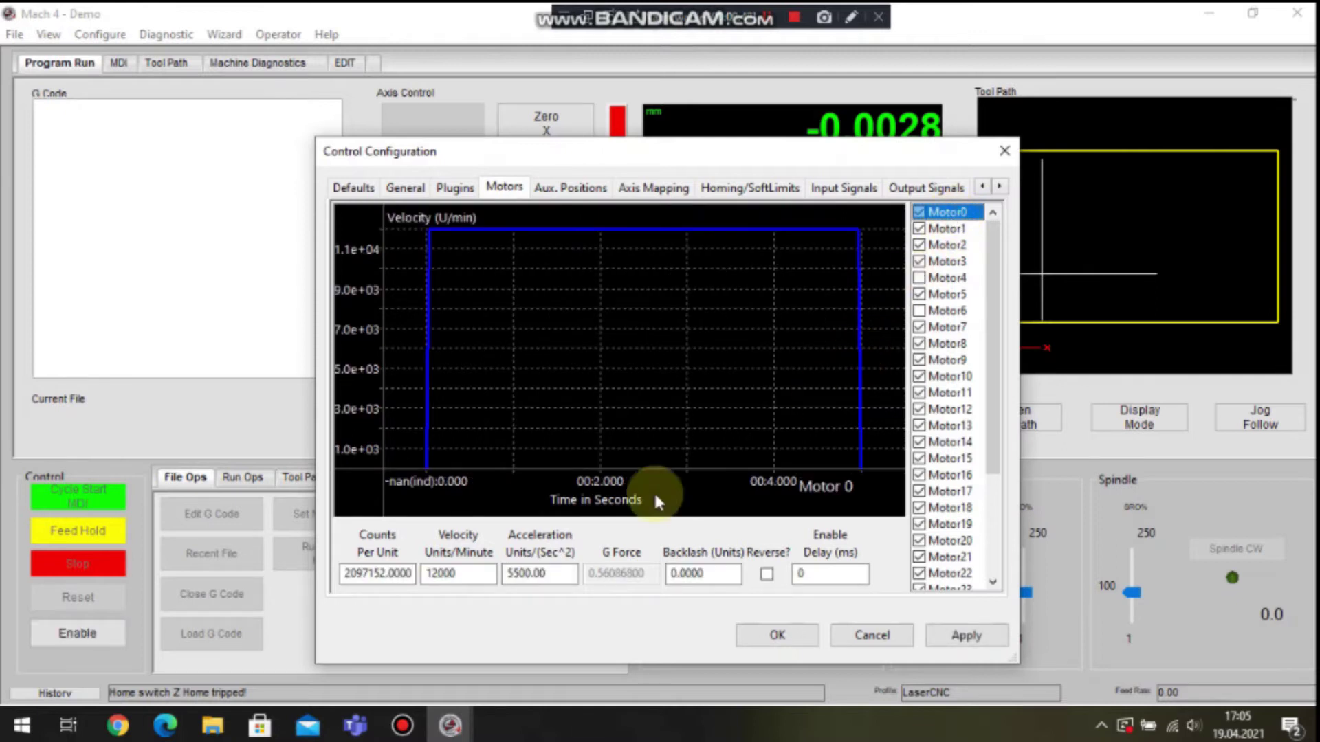
{"action": "left_click", "coordinate": [469, 573]}
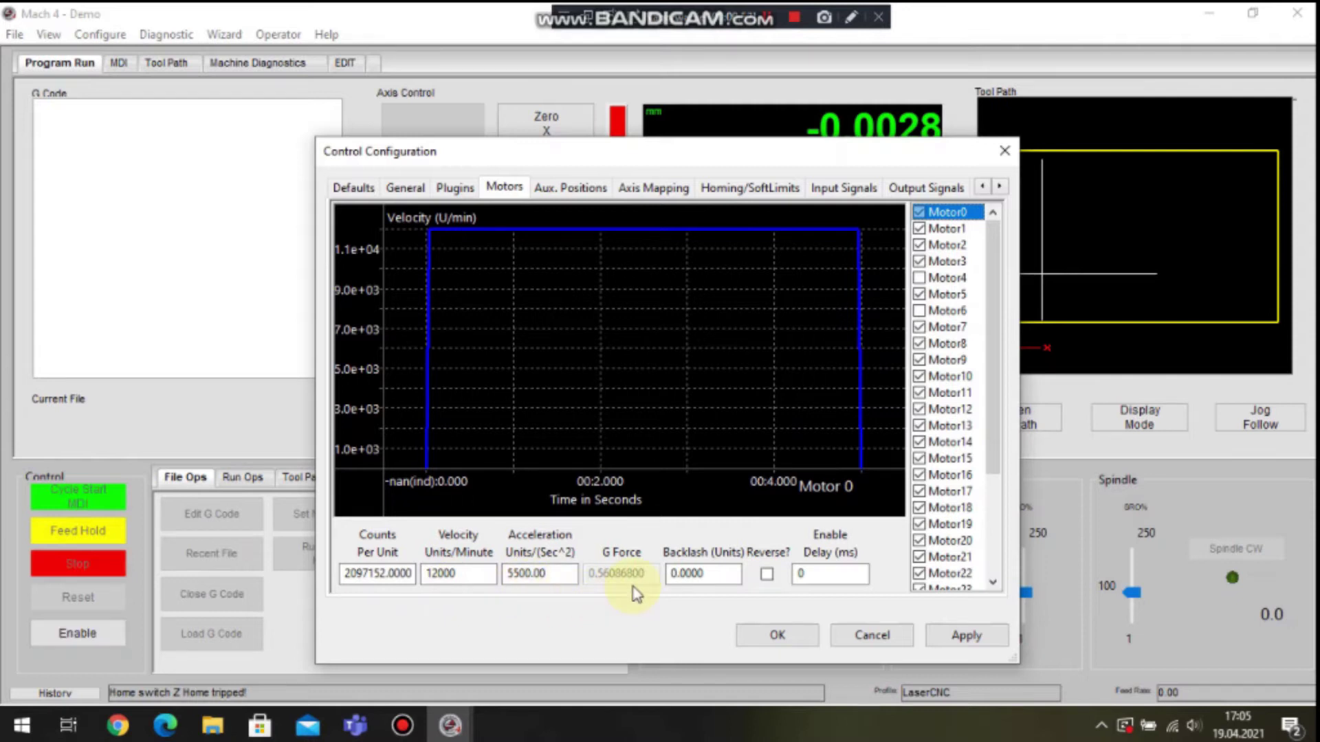
{"action": "left_click", "coordinate": [946, 229]}
{"action": "left_click", "coordinate": [957, 246]}
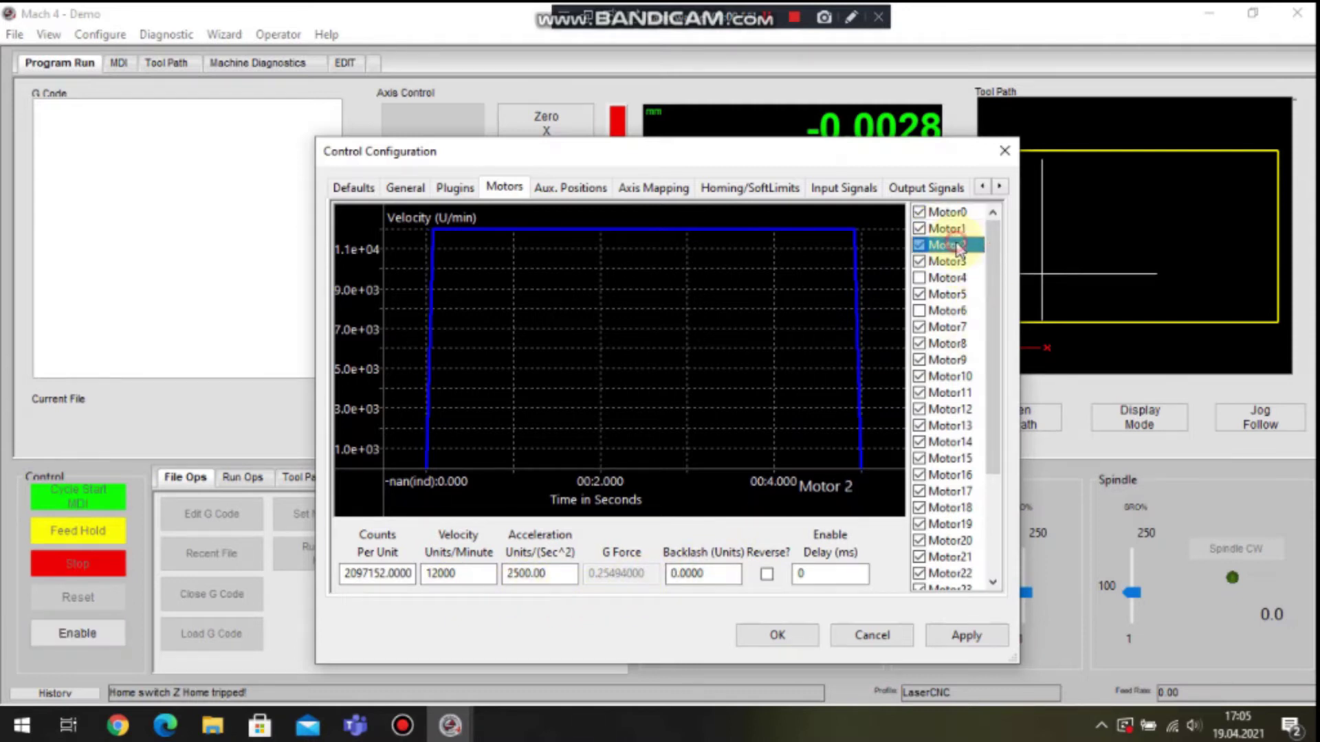
{"action": "left_click", "coordinate": [765, 191]}
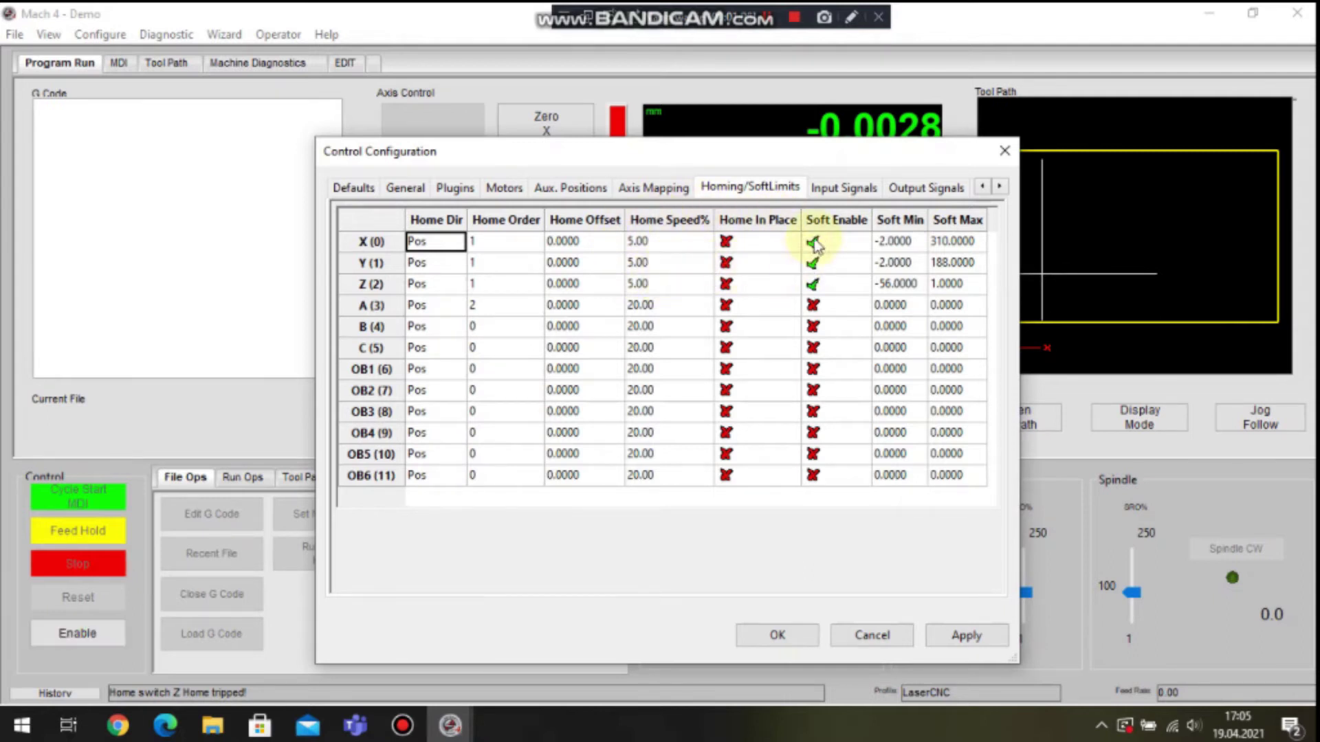
Check Motor 0–2 Home on TrioMotion0 IN(0)–IN(2) and Spindle On on OP(0), then confirm with OK
{"action": "left_click", "coordinate": [845, 188]}
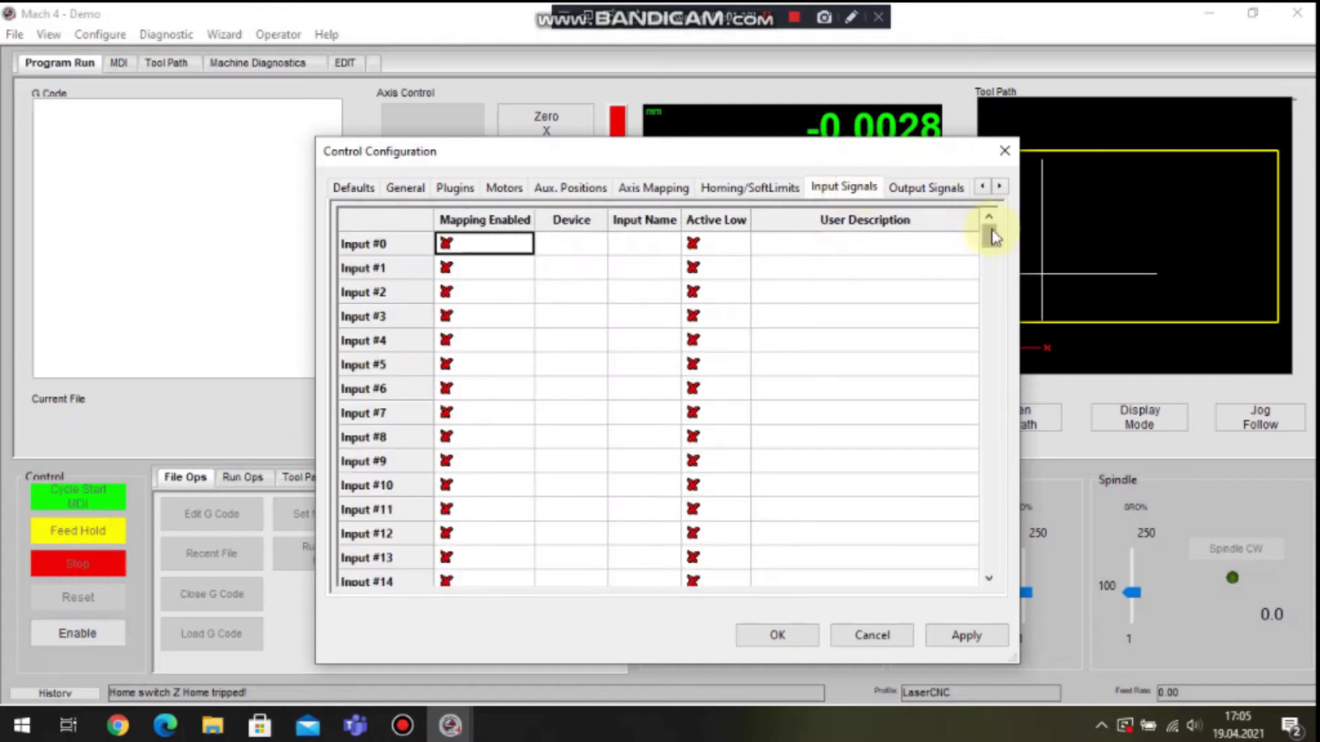
{"action": "left_click_drag", "start_coordinate": [992, 237], "coordinate": [982, 335]}
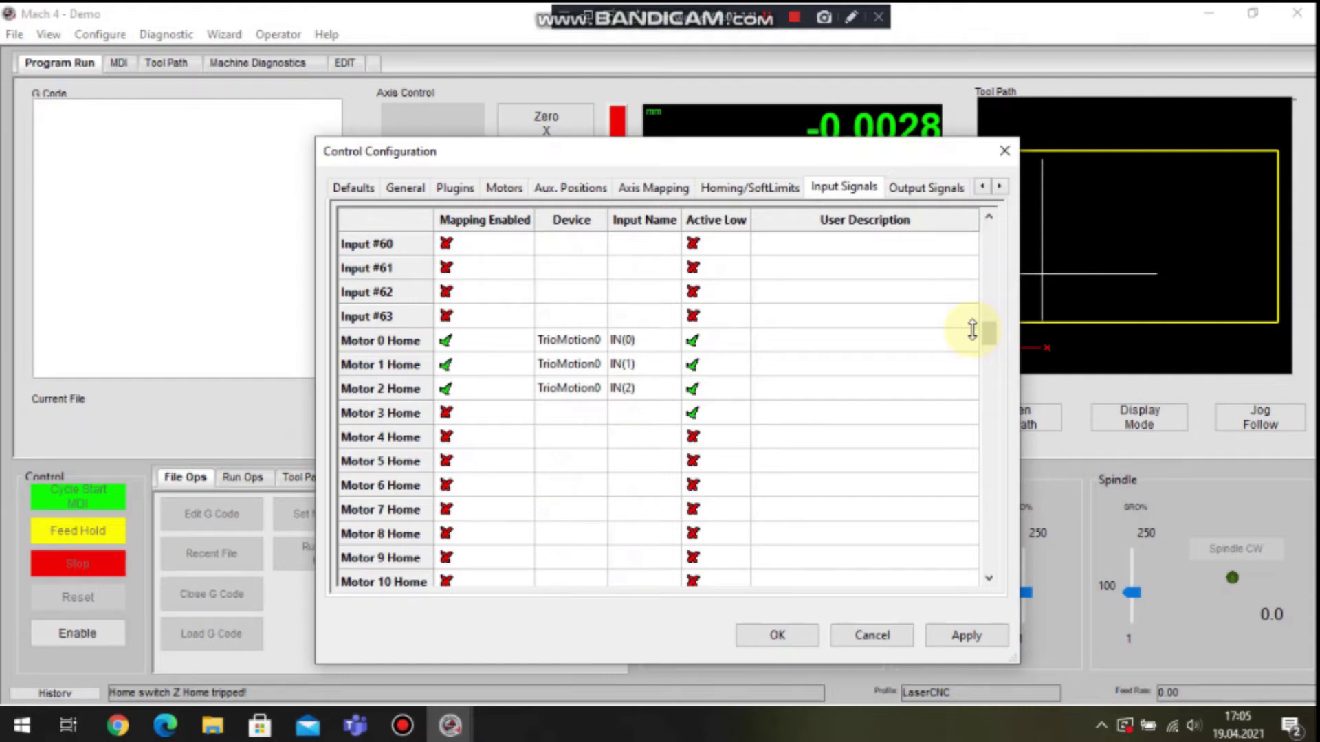
{"action": "left_click", "coordinate": [922, 196]}
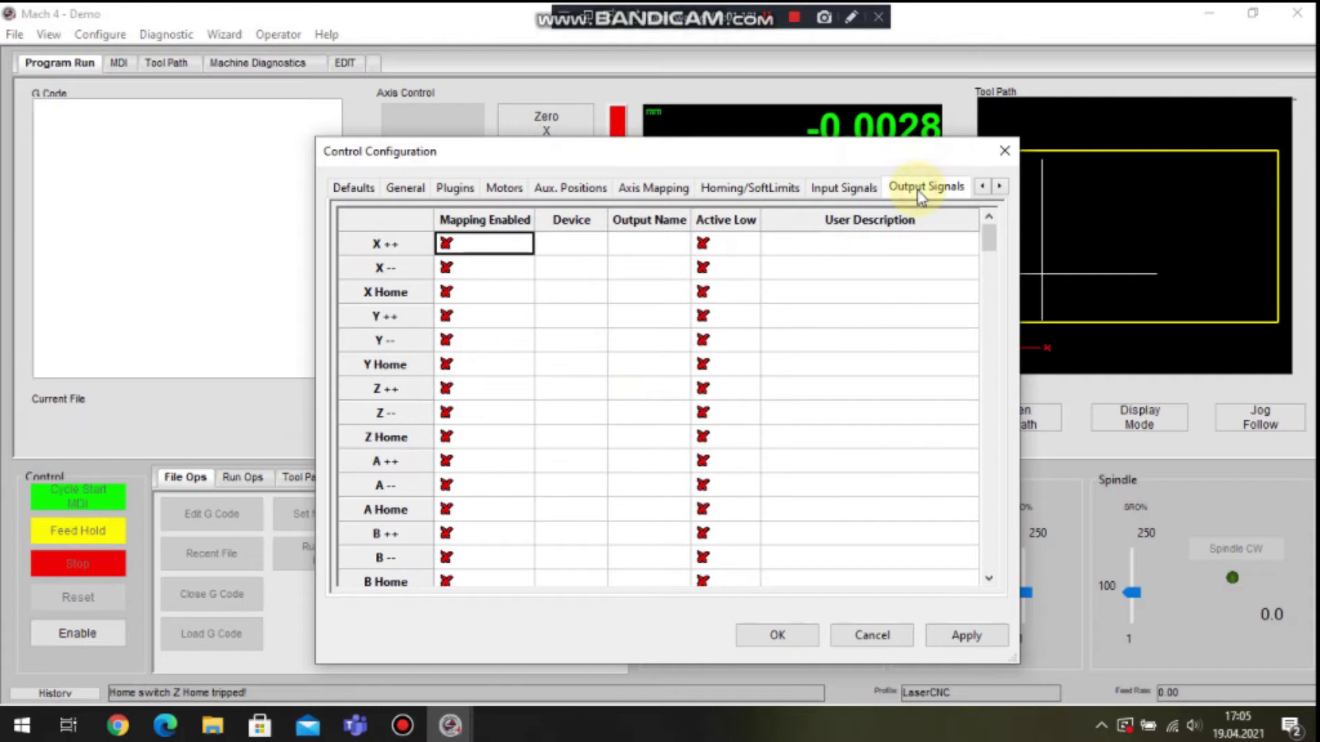
{"action": "left_click_drag", "start_coordinate": [992, 245], "coordinate": [1025, 487]}
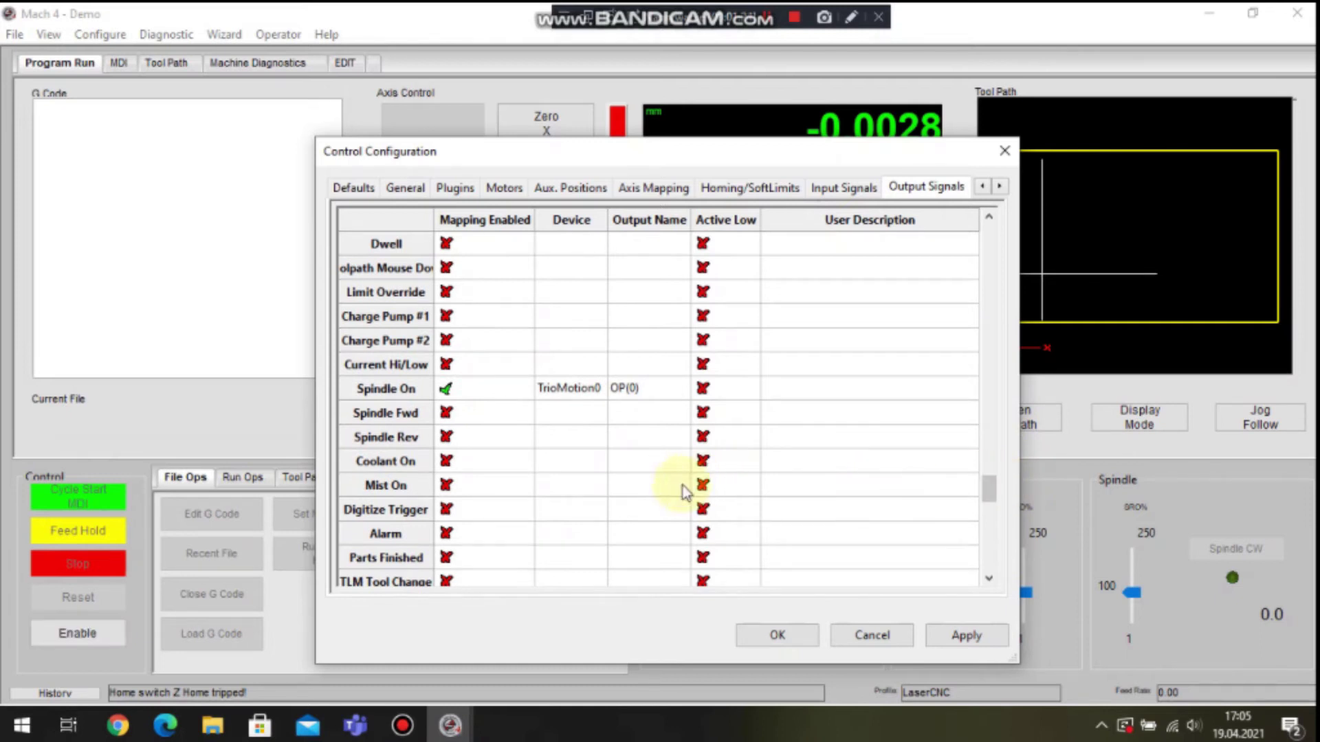
{"action": "left_click", "coordinate": [784, 638]}
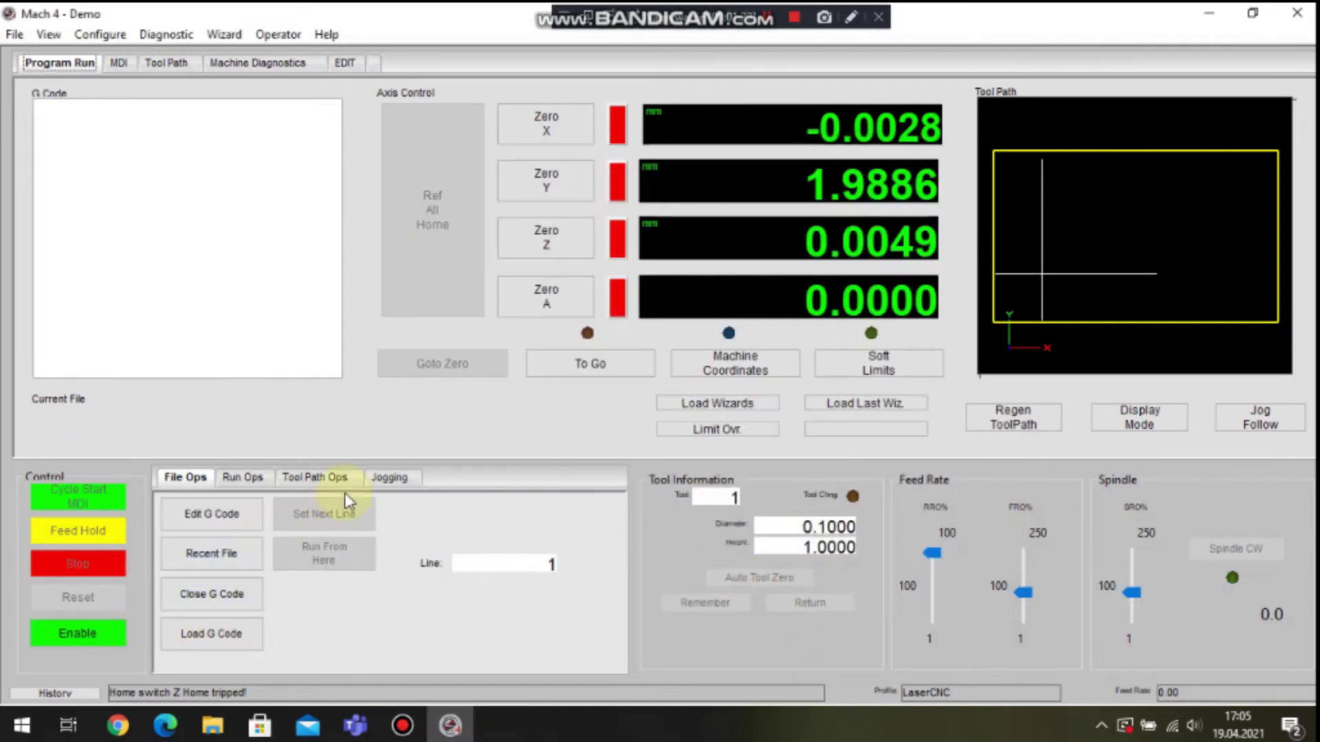
Enable the machine and jog the head back and forth along X
{"action": "left_click", "coordinate": [108, 633]}
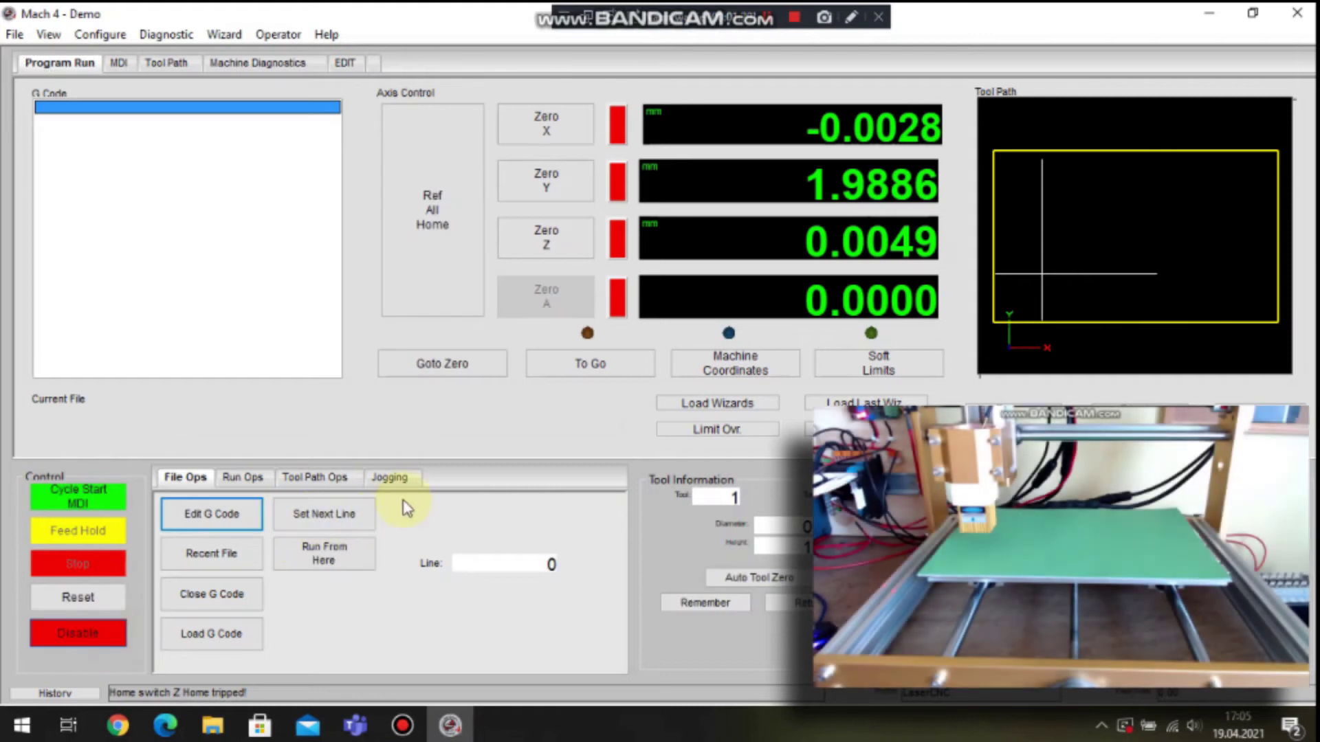
{"action": "left_click", "coordinate": [392, 479]}
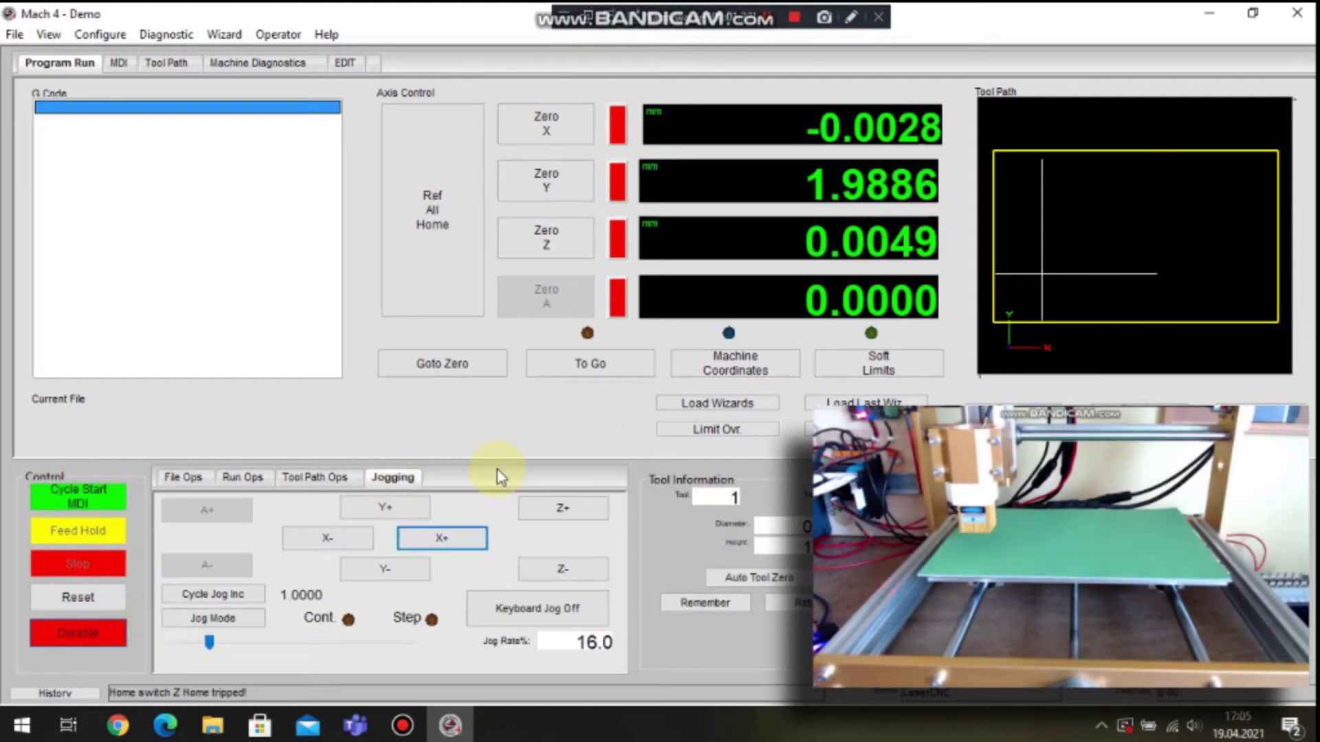
{"action": "left_click", "coordinate": [342, 540]}
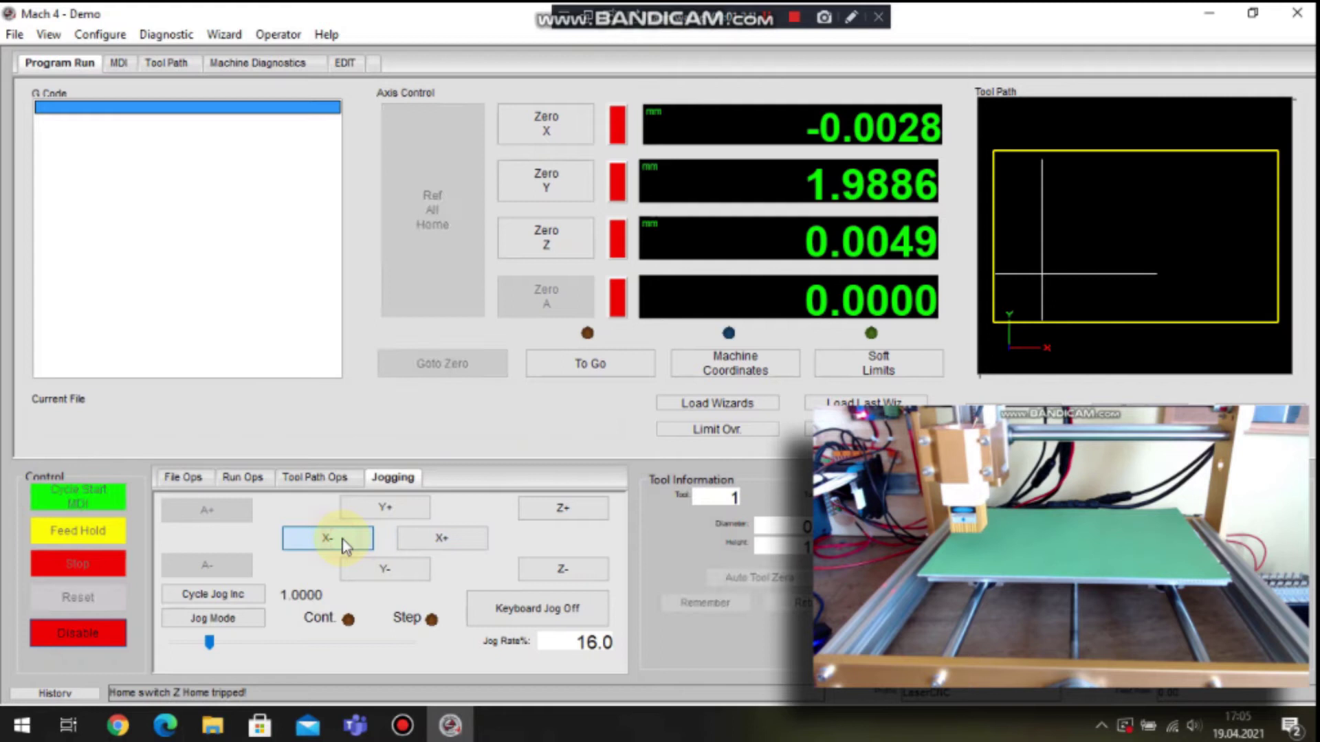
{"action": "left_click", "coordinate": [437, 538]}
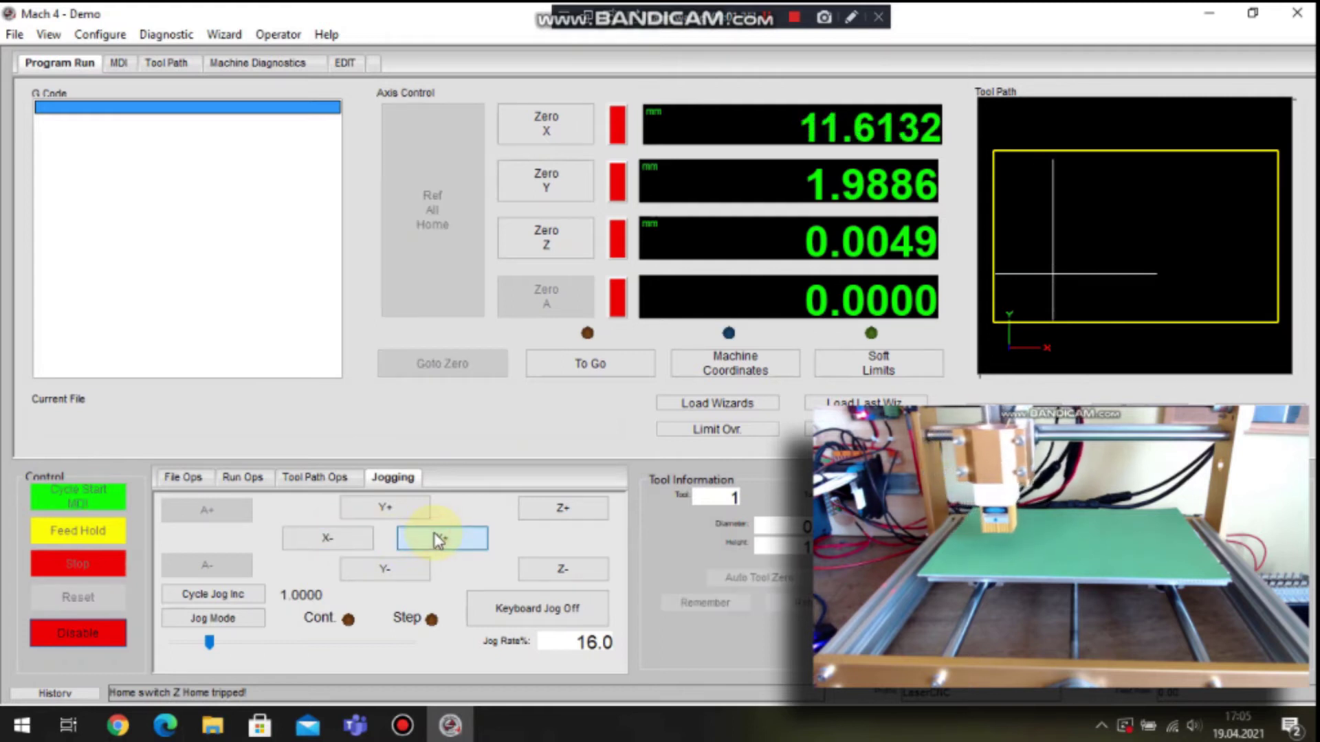
{"action": "left_click", "coordinate": [330, 543]}
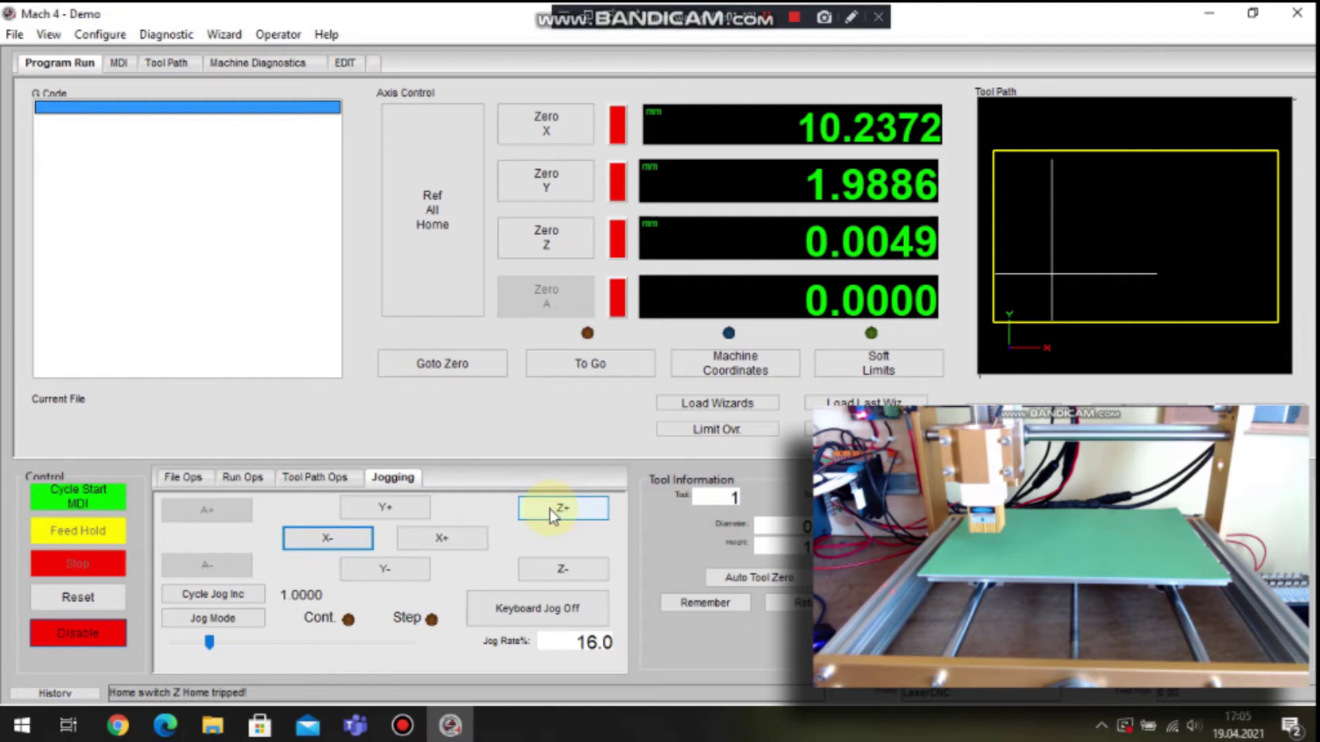
{"action": "left_click", "coordinate": [435, 538]}
{"action": "left_click", "coordinate": [340, 543]}
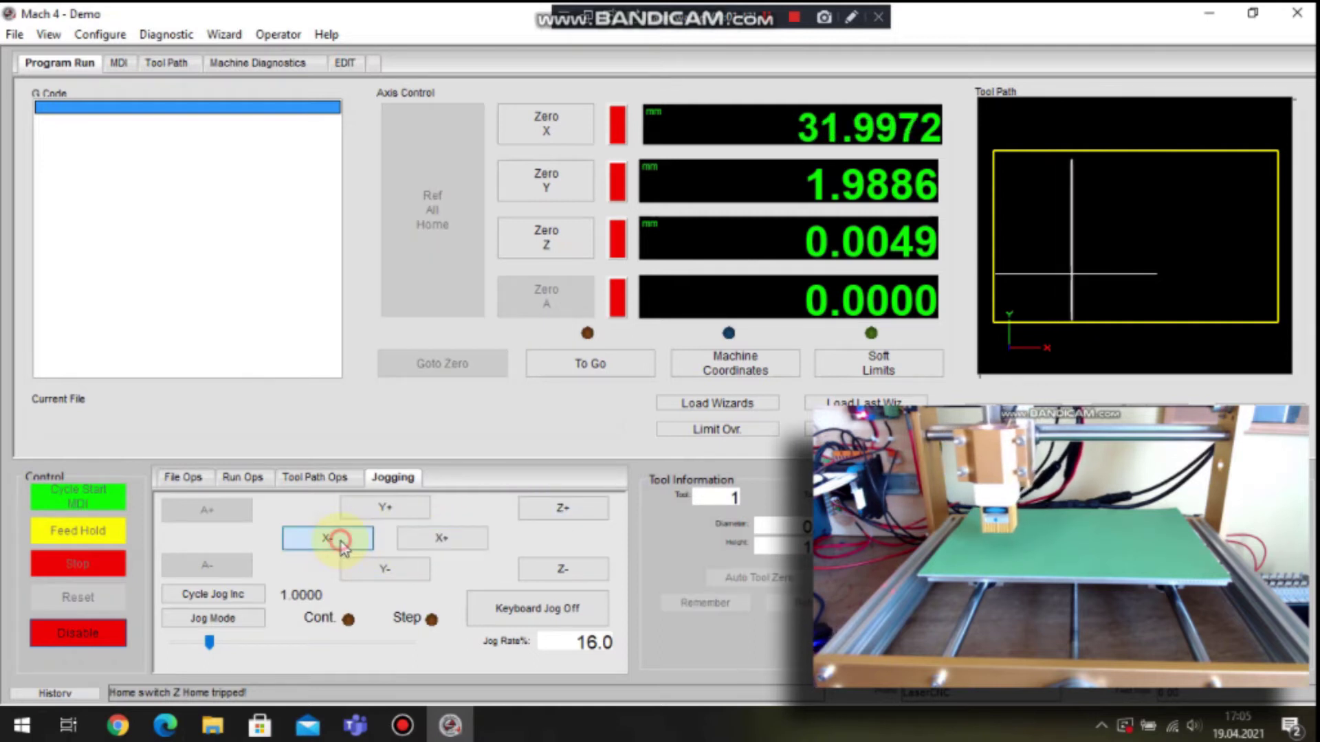
Raise and lower the head on Z, ending at X 15.3572 and Z 16.6449
{"action": "left_click", "coordinate": [546, 507]}
{"action": "left_click", "coordinate": [567, 575]}
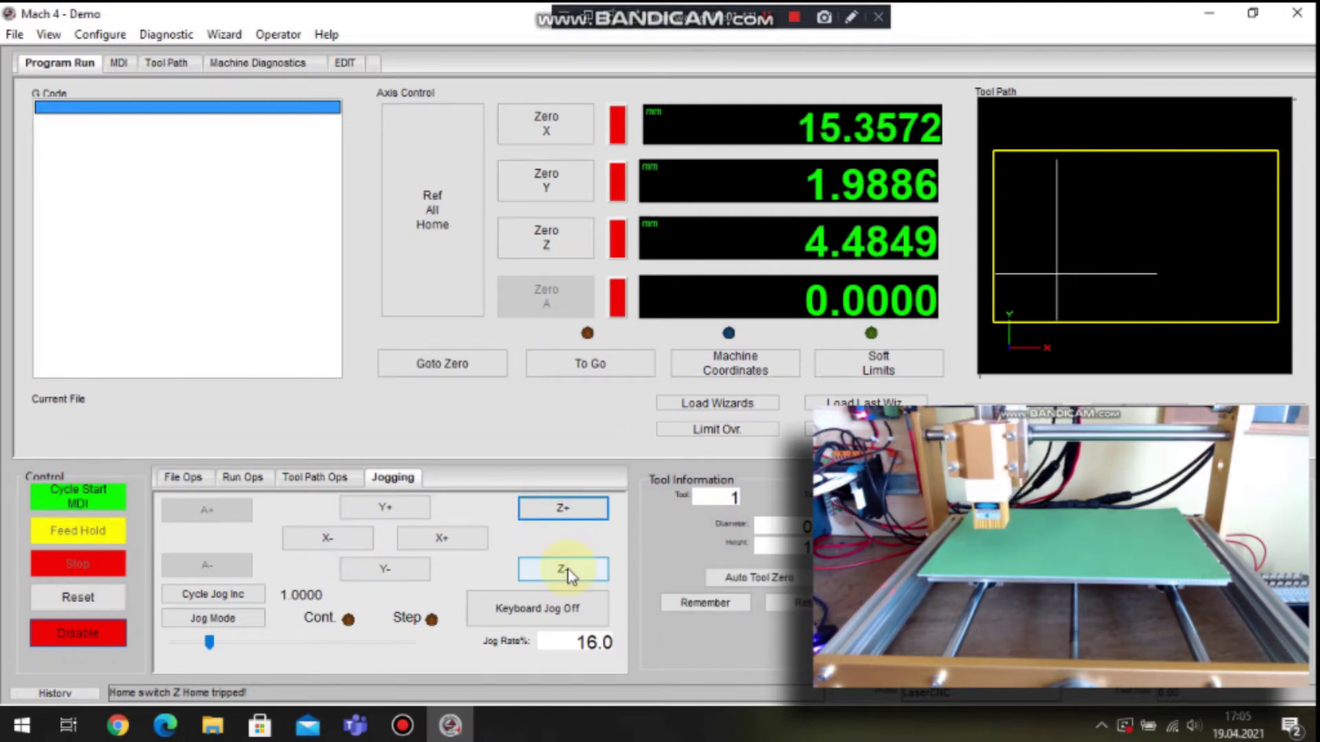
{"action": "left_click", "coordinate": [537, 511]}
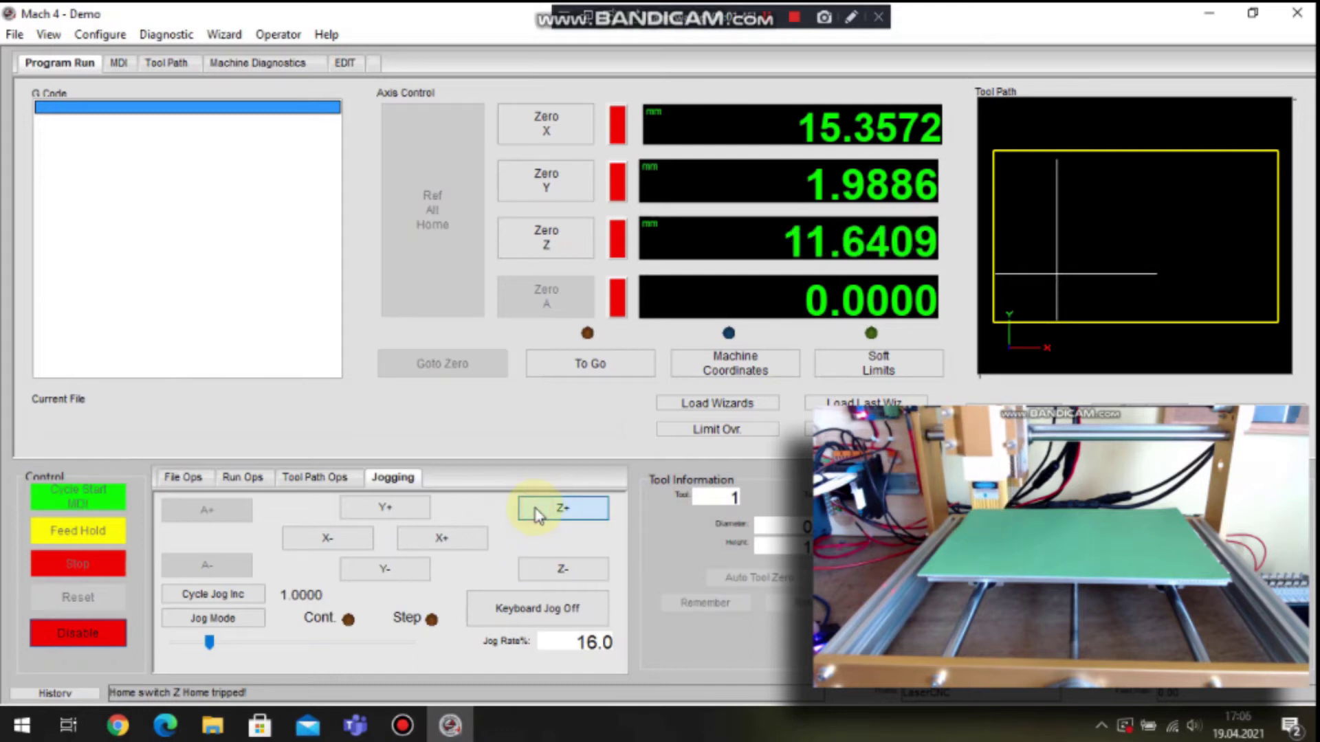
{"action": "left_click", "coordinate": [557, 565]}
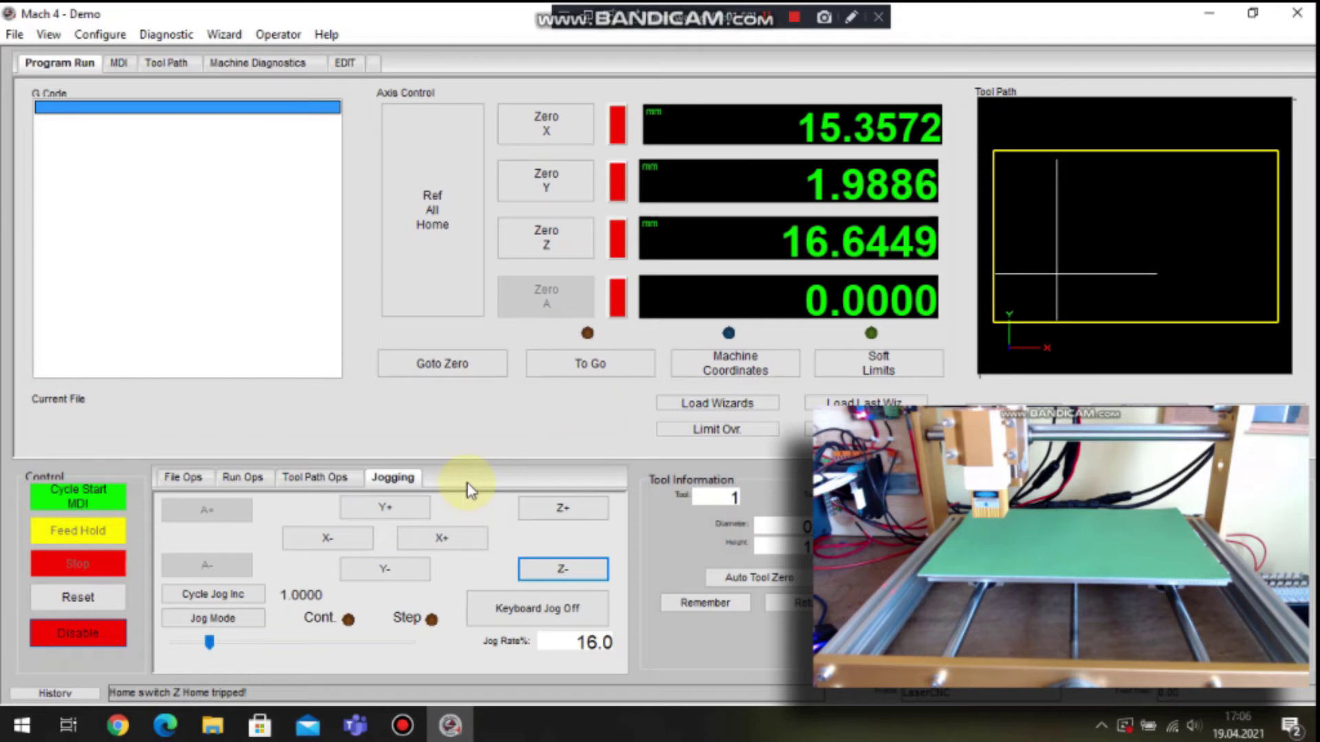
Reference all axes home, send them to zero so readouts show 0.0000, then disable the machine
{"action": "left_click", "coordinate": [448, 263]}
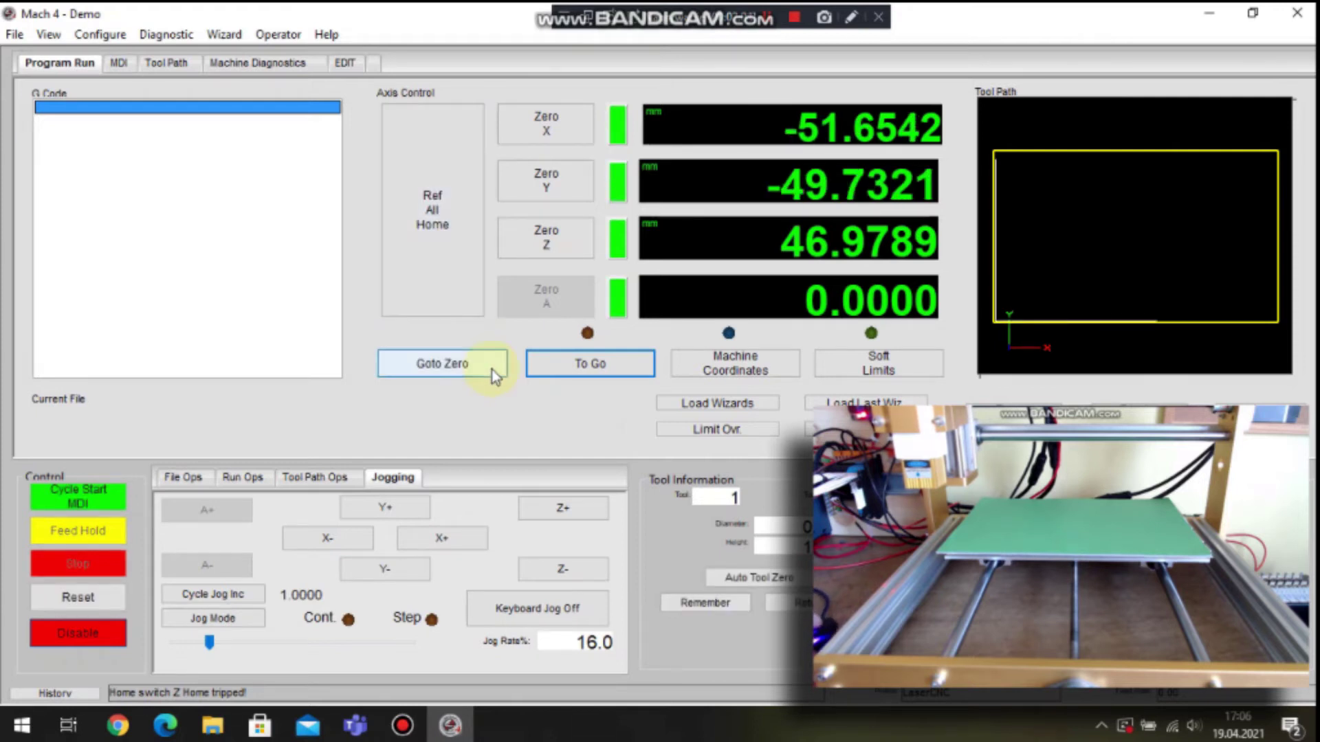
{"action": "left_click", "coordinate": [456, 363]}
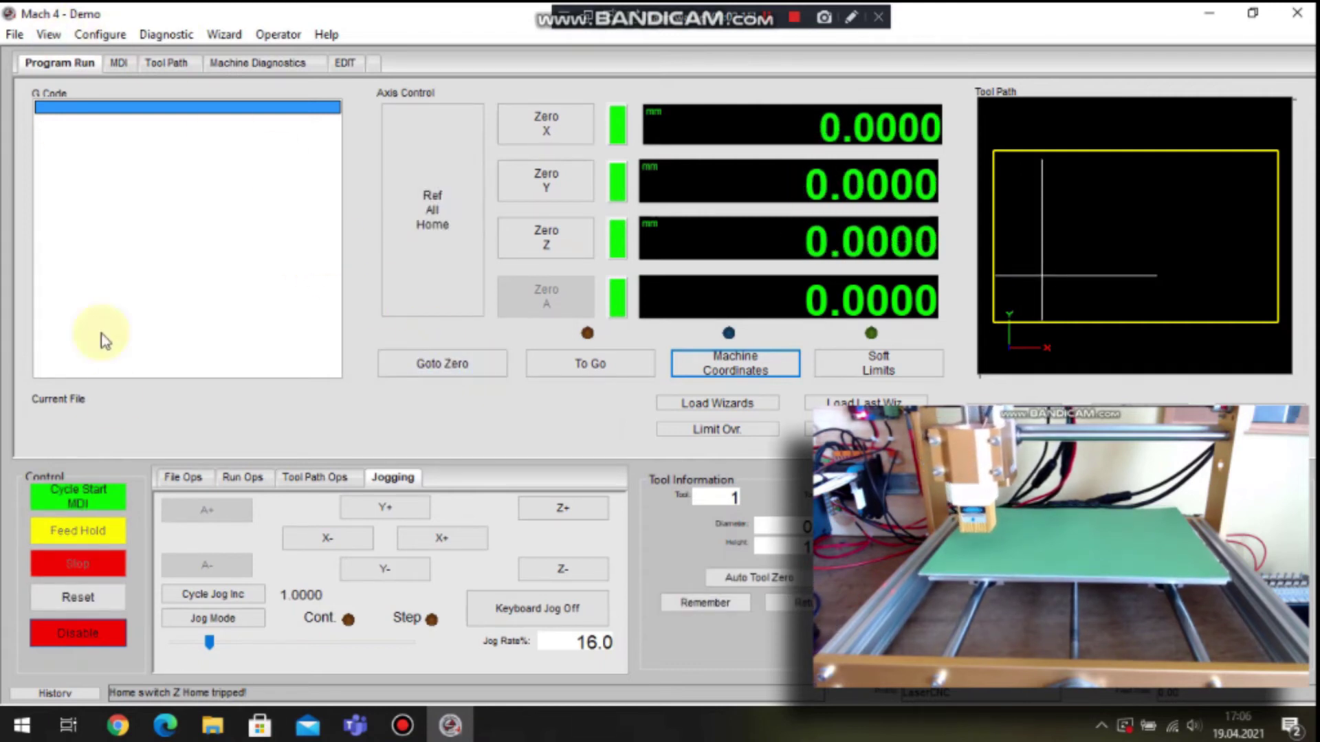
{"action": "left_click", "coordinate": [78, 633]}
Load TrioLast.nc from Recent Files, re-enable the machine and show the File Ops controls
{"action": "left_click", "coordinate": [19, 35]}
{"action": "mouse_move", "coordinate": [82, 77]}
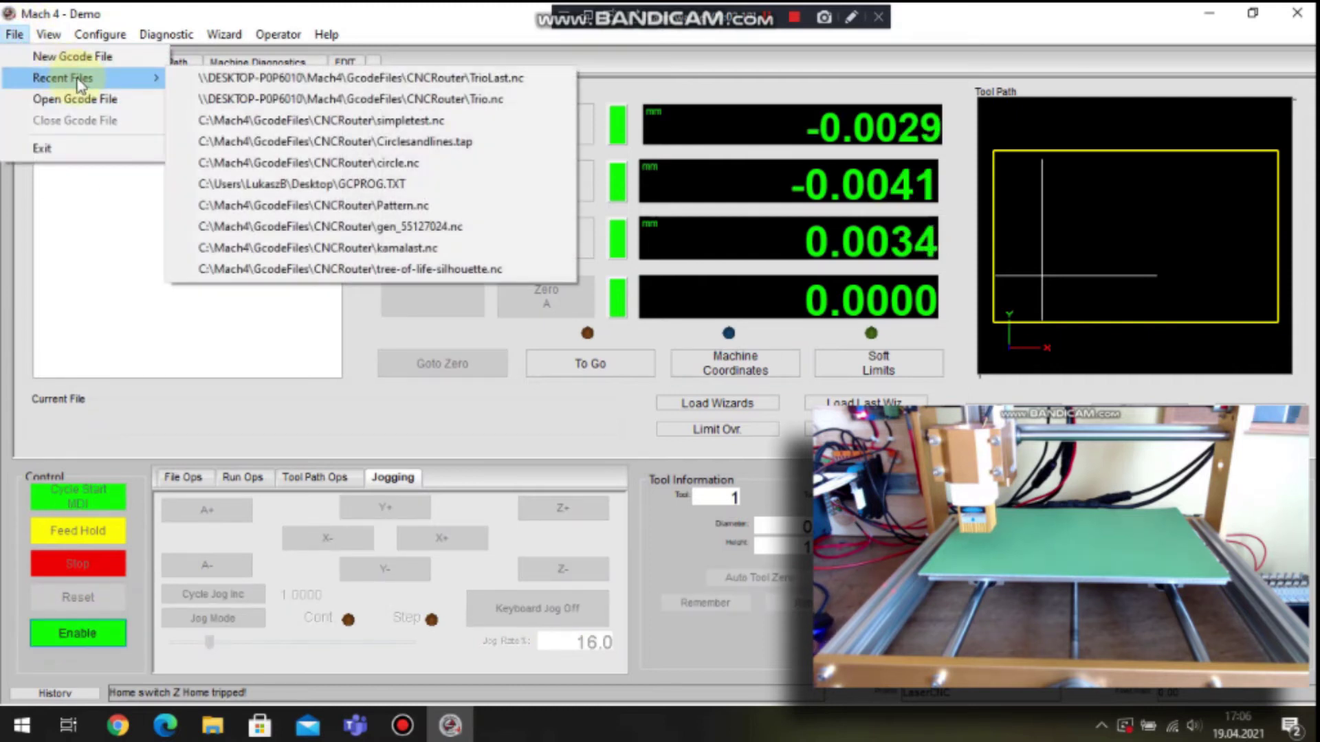
{"action": "left_click", "coordinate": [236, 83]}
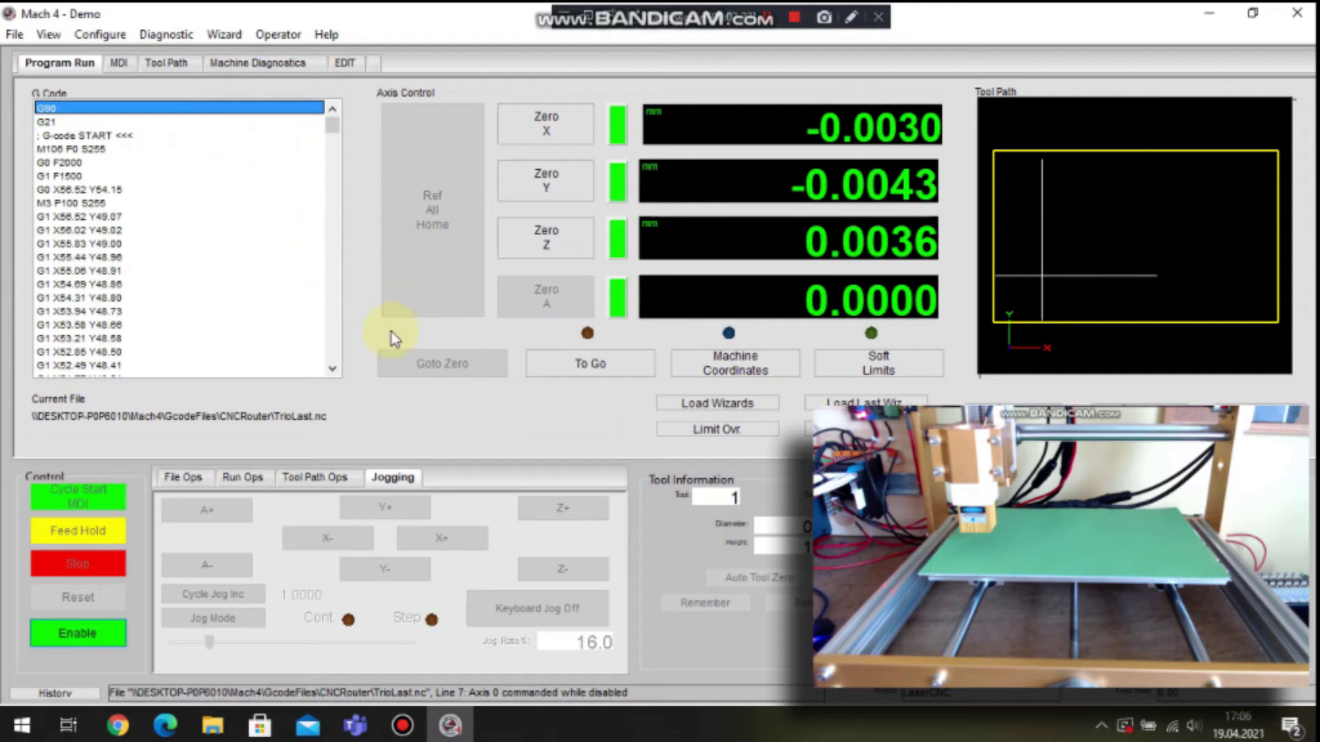
{"action": "left_click", "coordinate": [91, 636]}
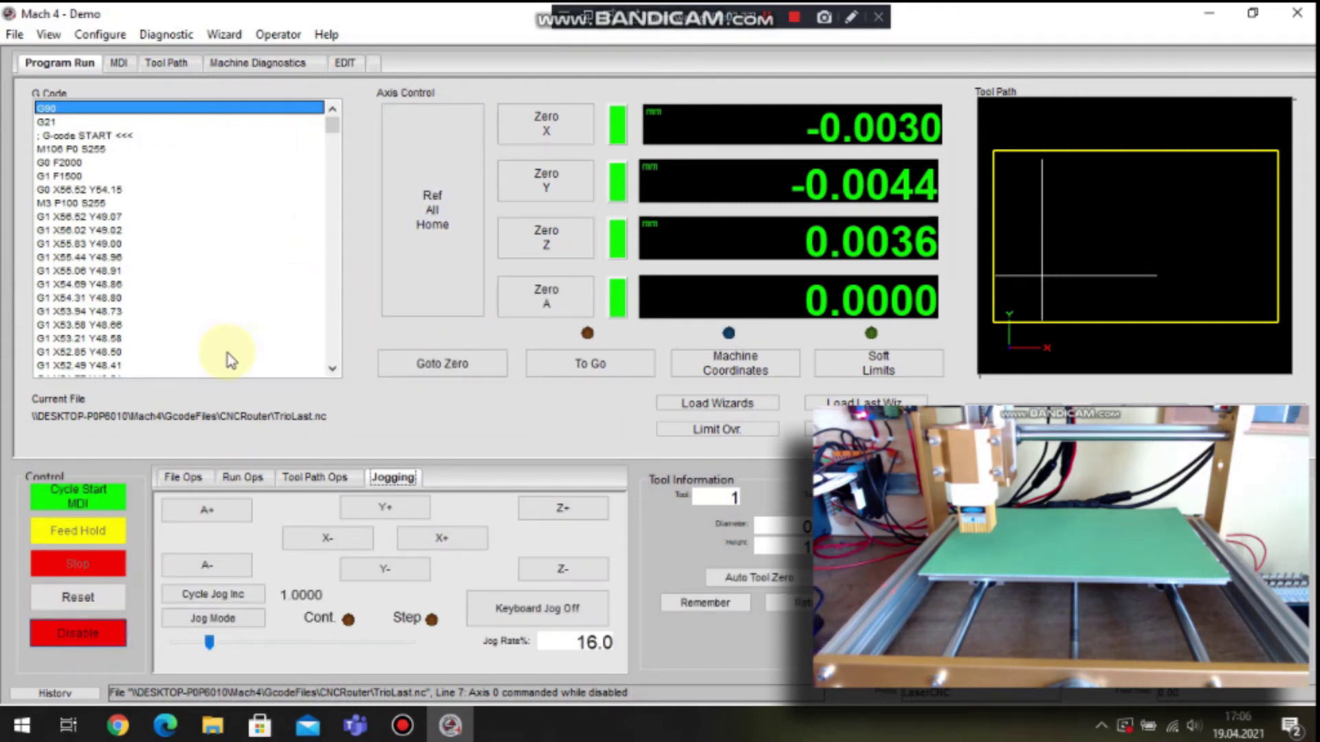
{"action": "left_click", "coordinate": [180, 479]}
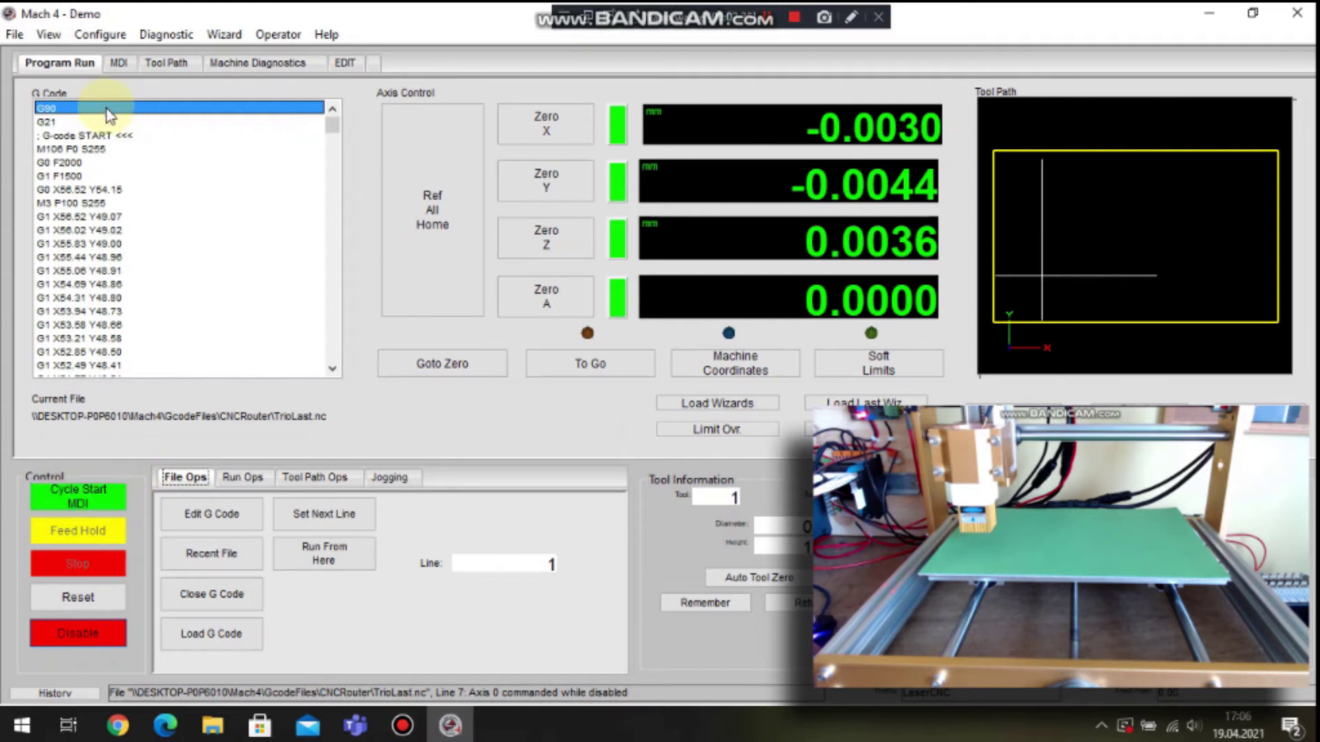
Open TrioLast.nc in gcEdit and change line 7's feed rate from F1500 to F1600
{"action": "left_click", "coordinate": [225, 515]}
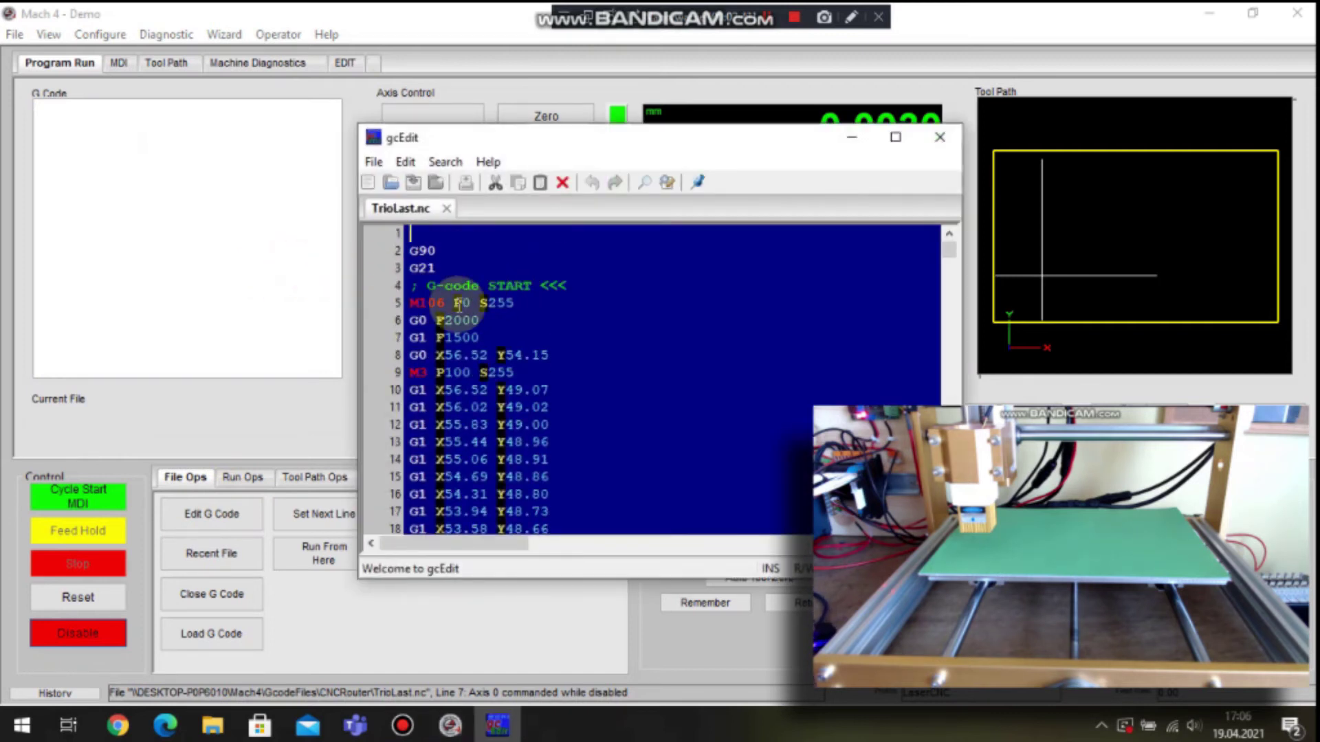
{"action": "left_click", "coordinate": [453, 337]}
{"action": "scroll", "coordinate": [509, 344], "scroll_direction": "down", "scroll_amount": 1}
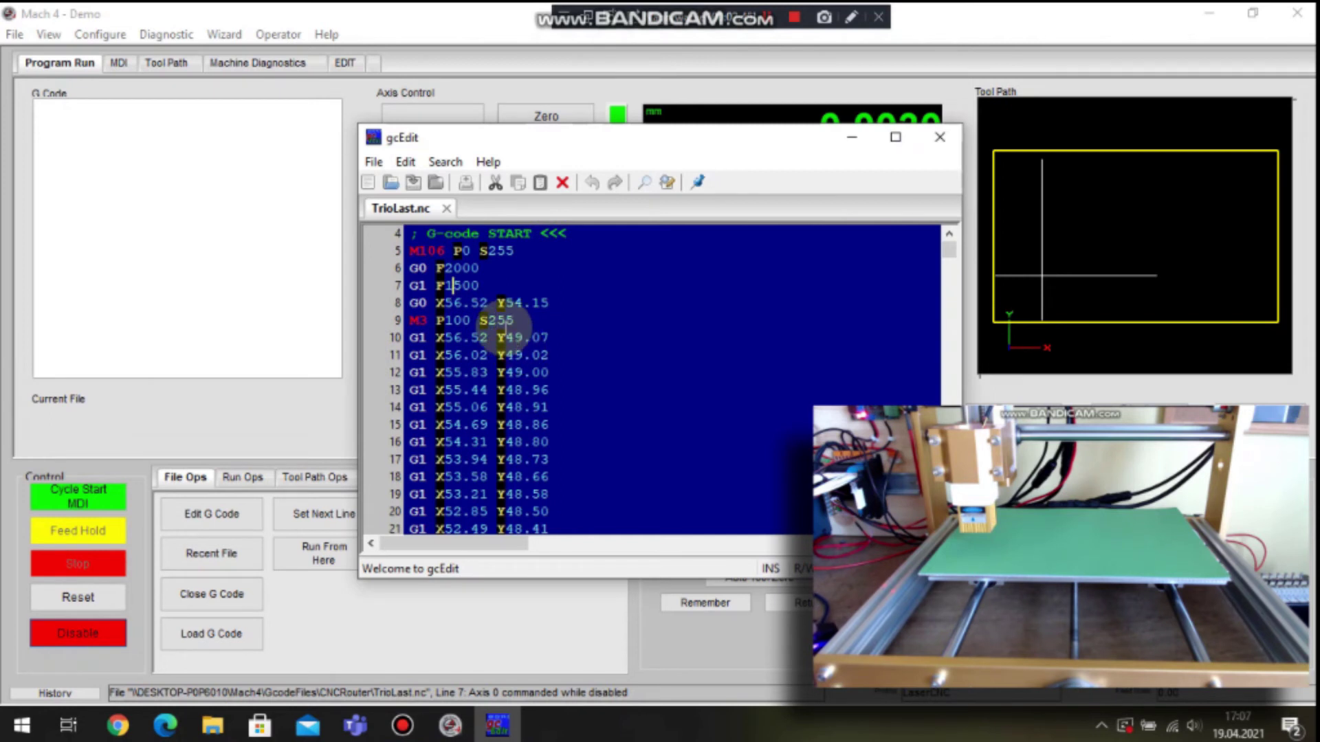
{"action": "left_click_drag", "start_coordinate": [453, 287], "coordinate": [463, 287]}
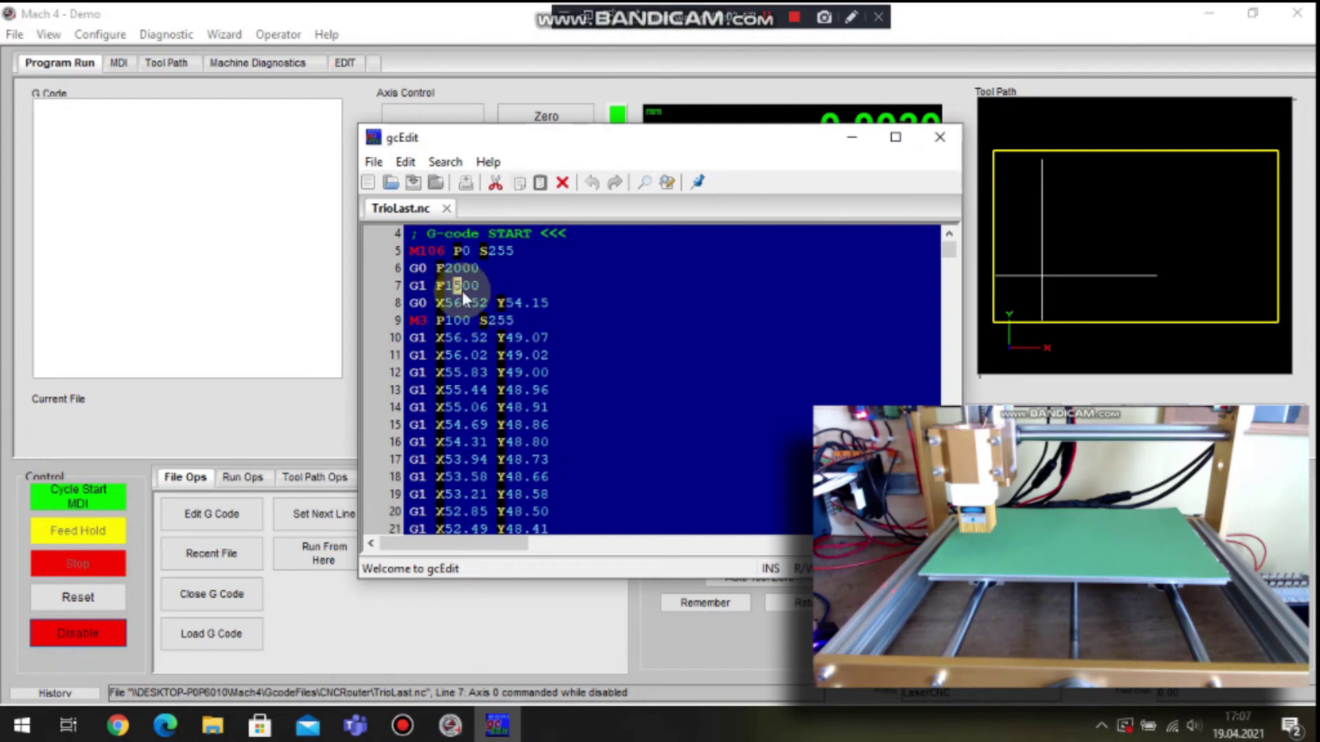
{"action": "type", "text": "6"}
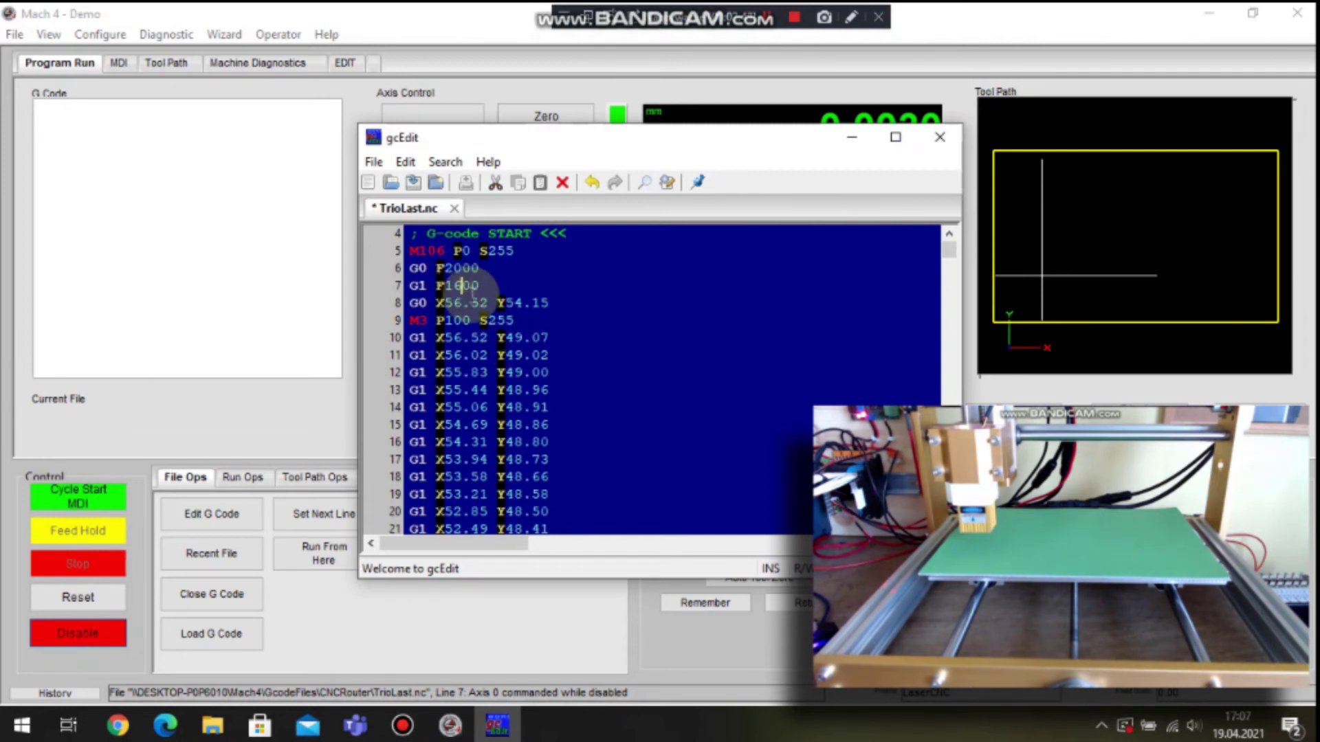
Save TrioLast.nc and close gcEdit to return to Mach4
{"action": "left_click", "coordinate": [374, 163]}
{"action": "left_click", "coordinate": [406, 255]}
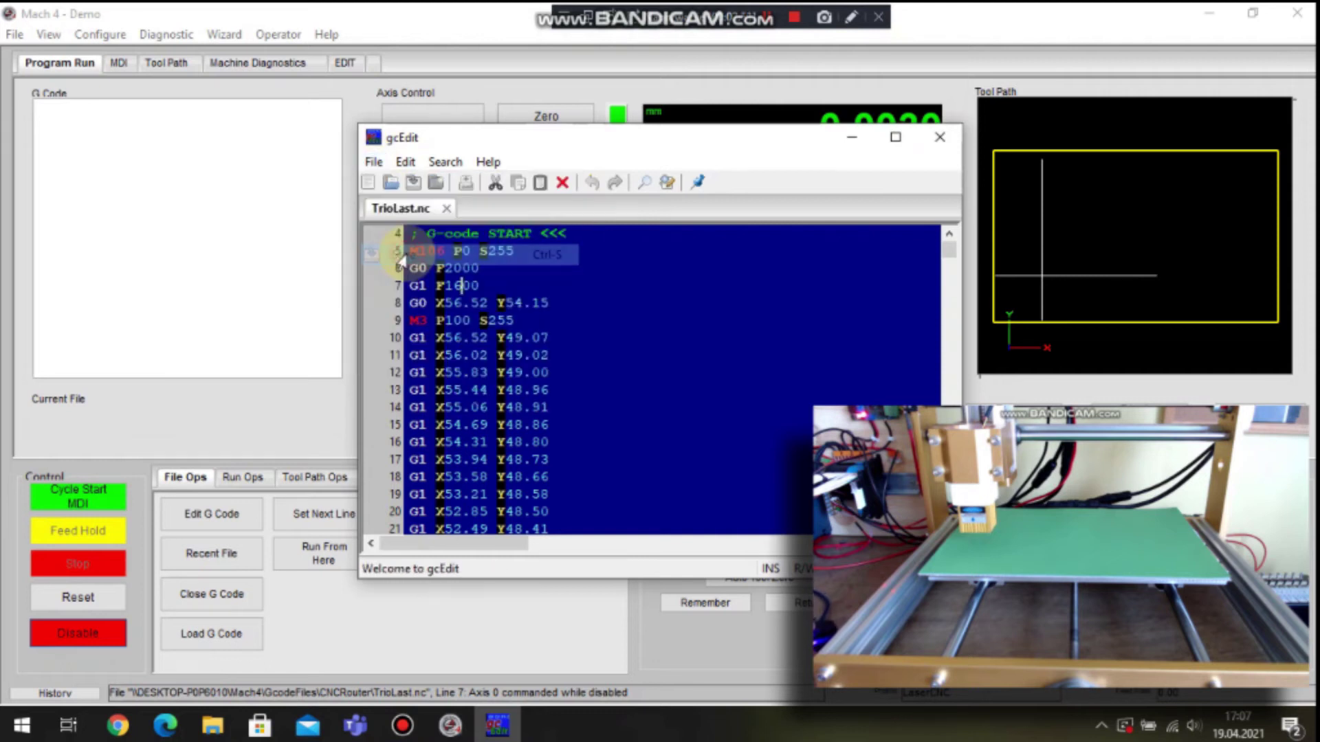
{"action": "left_click", "coordinate": [939, 137]}
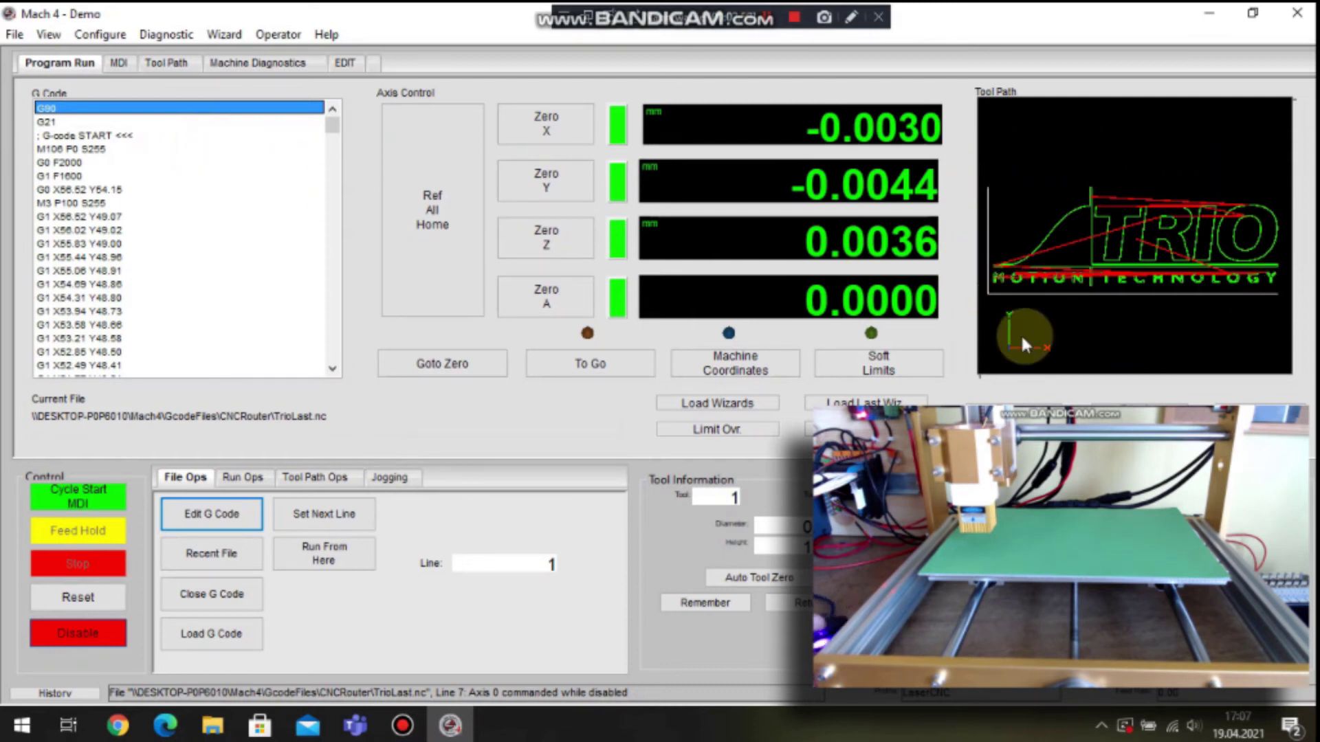
Run TrioLast.nc with Cycle Start to engrave the TRIO logo through line 2148
{"action": "left_click", "coordinate": [90, 498]}
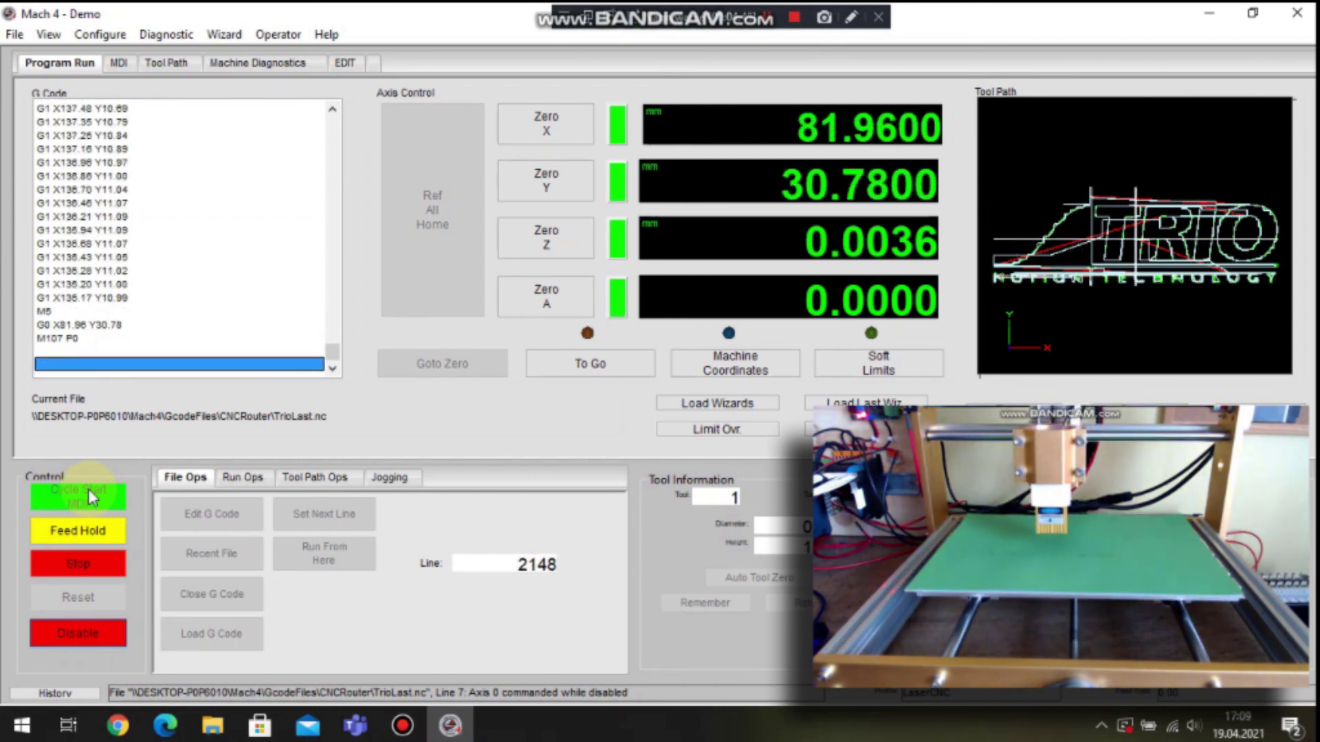
Re-enable the machine and jog X-, Y-, then Y+ to clear the head, reaching X -33.8708, Y 92.2162
{"action": "left_click", "coordinate": [78, 633]}
{"action": "left_click", "coordinate": [389, 477]}
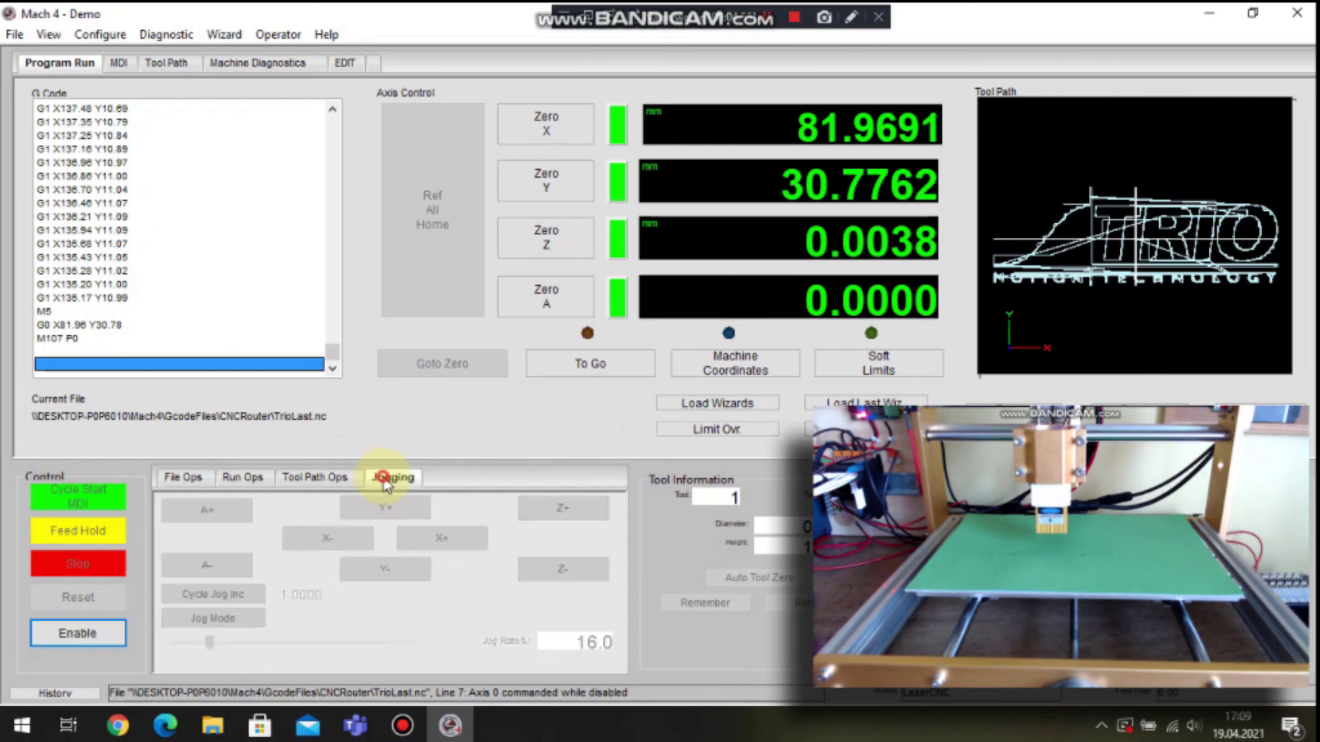
{"action": "left_click_drag", "start_coordinate": [311, 539], "coordinate": [313, 540]}
{"action": "left_click_drag", "start_coordinate": [382, 570], "coordinate": [382, 573]}
{"action": "left_click_drag", "start_coordinate": [382, 509], "coordinate": [379, 516]}
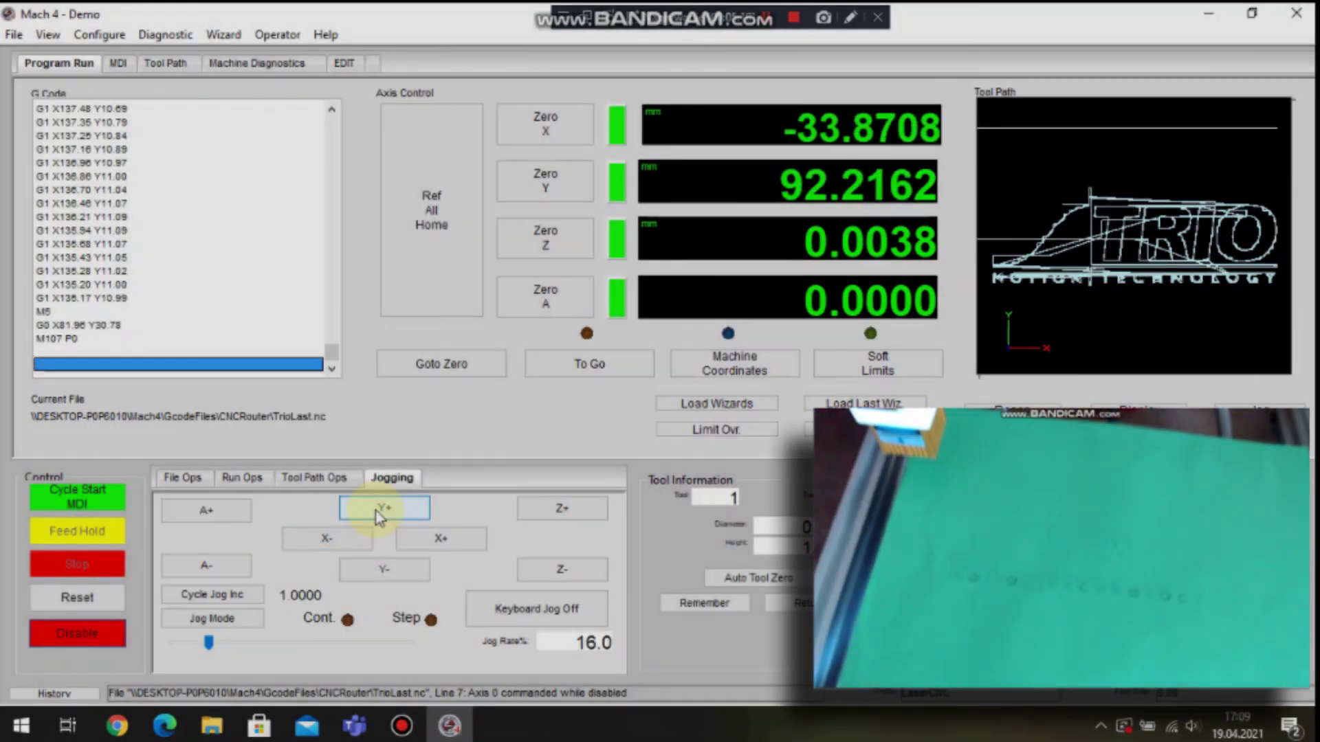